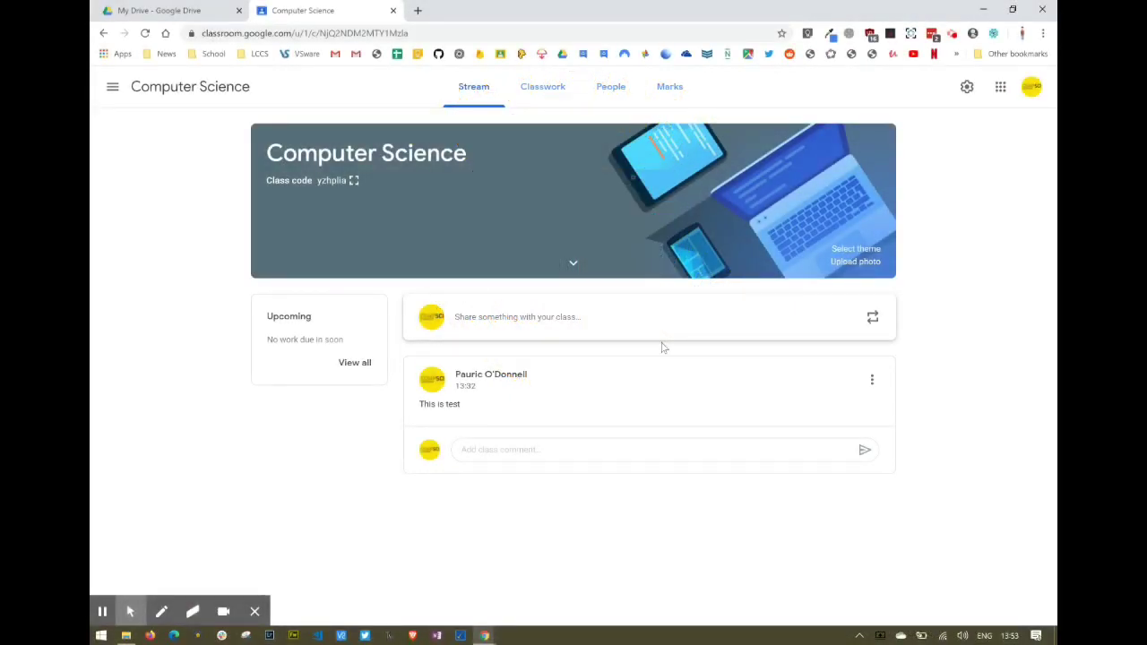
Go to the Computer Science class's Classwork page and open the Create menu
{"action": "left_click", "coordinate": [545, 95]}
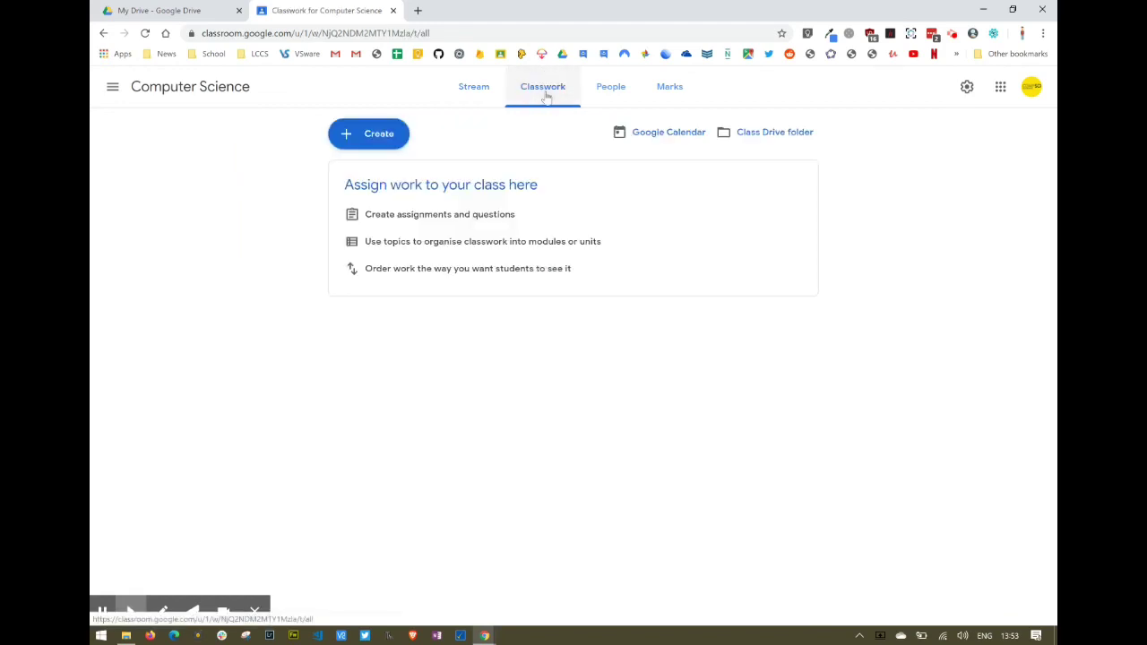
{"action": "left_click", "coordinate": [375, 144]}
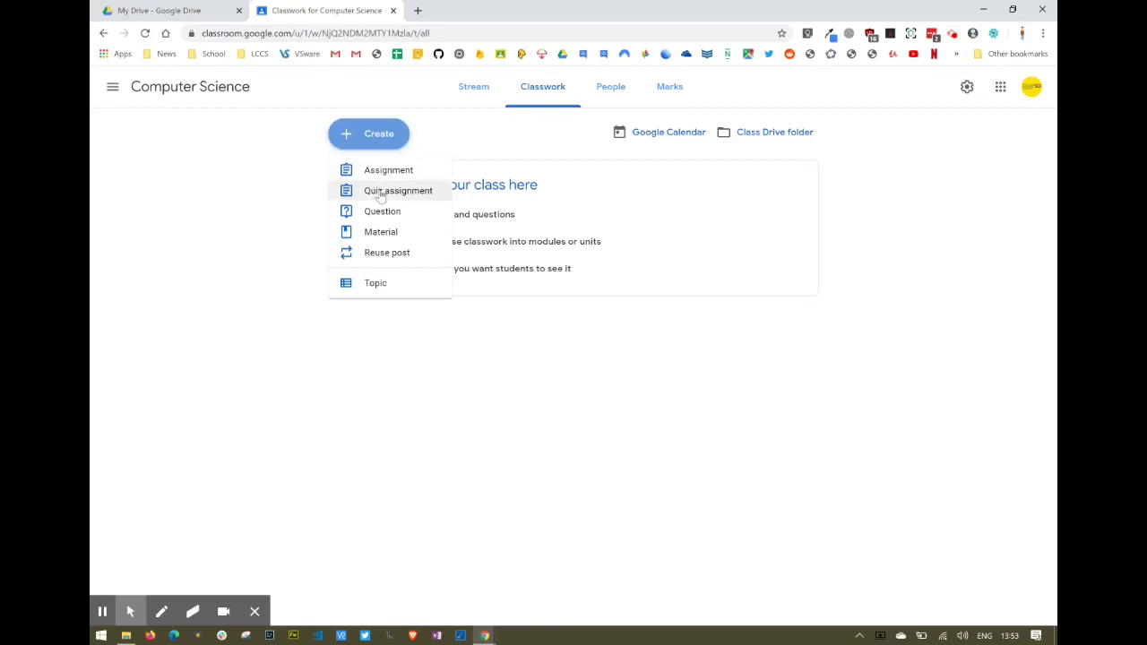
Start a quiz assignment titled 'Computer Science Maths' with instructions 'Fill in this quiz and submit'
{"action": "left_click", "coordinate": [380, 191]}
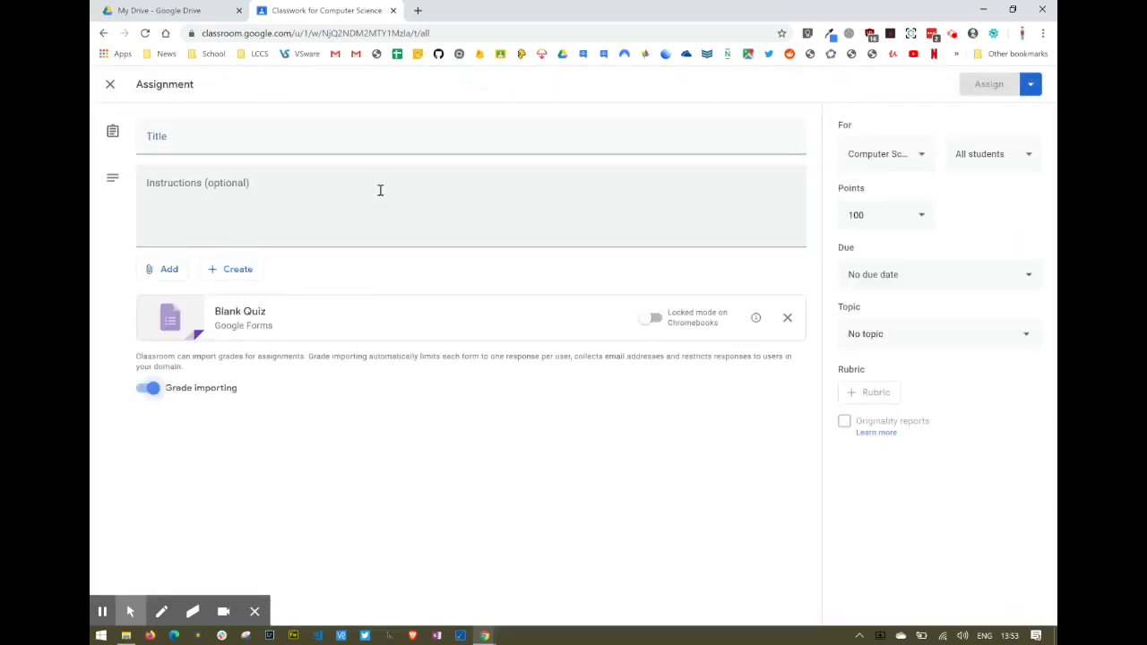
{"action": "left_click", "coordinate": [355, 144]}
{"action": "type", "text": "Computer Science "}
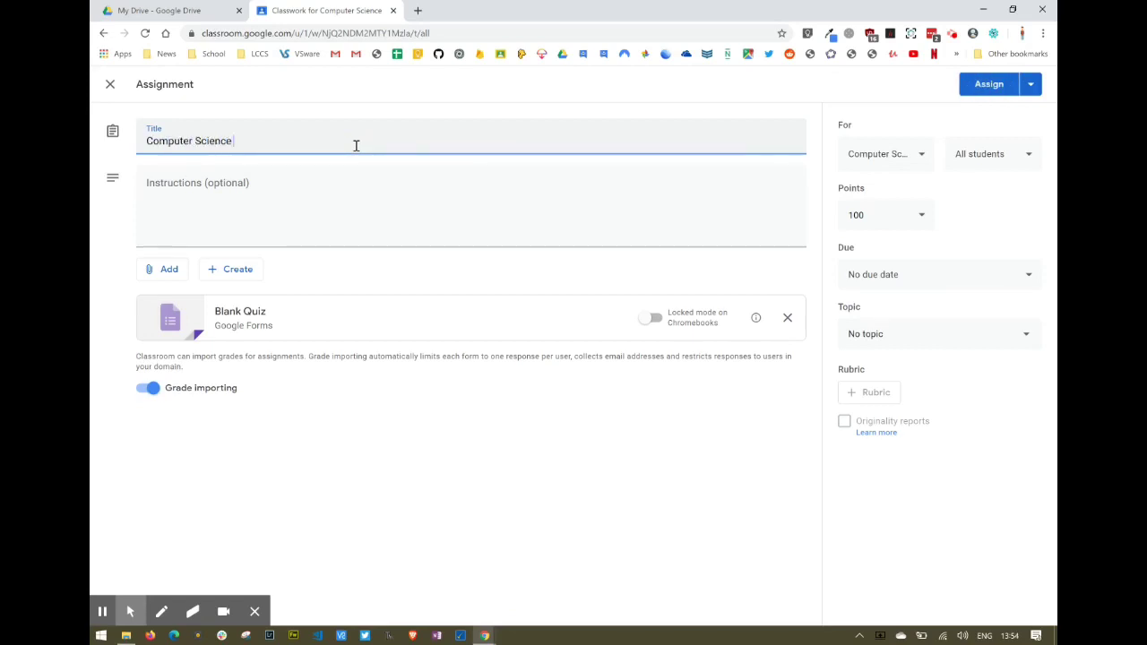
{"action": "type", "text": "Maths"}
{"action": "left_click", "coordinate": [311, 182]}
{"action": "type", "text": "Fi"}
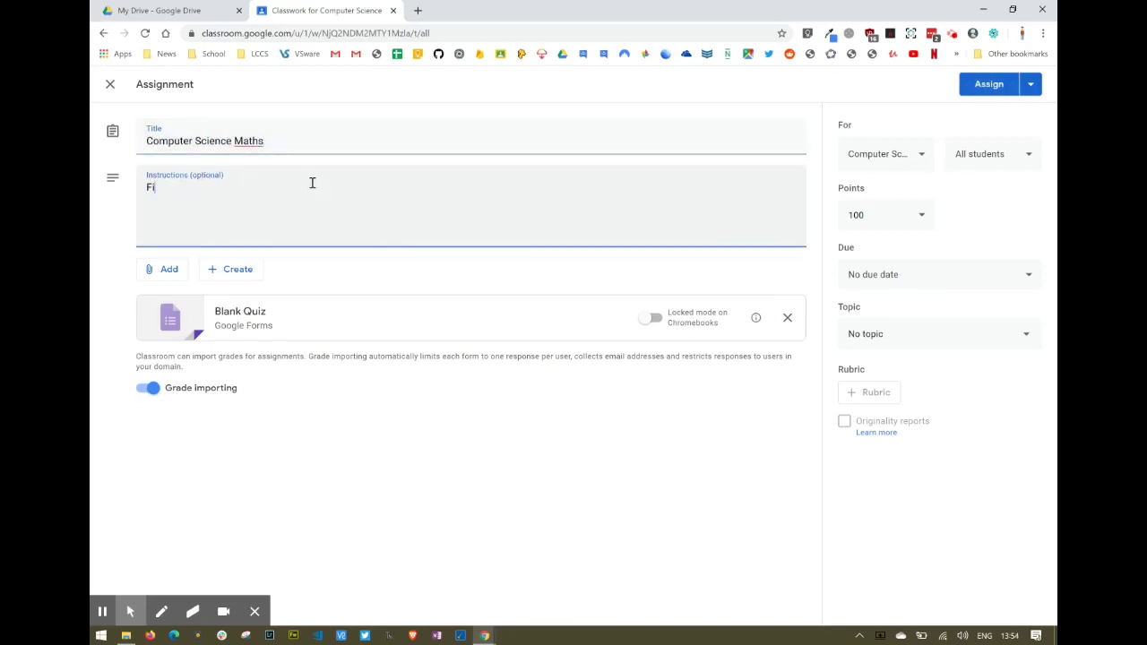
{"action": "type", "text": "ll in this quiz and s"}
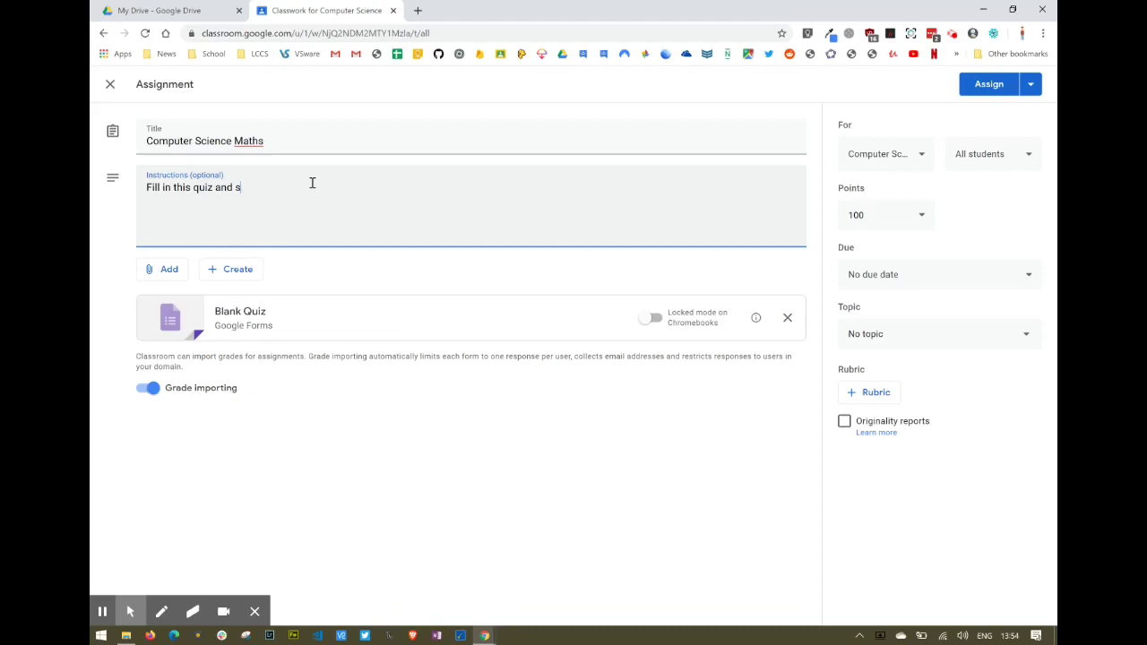
{"action": "type", "text": "ubmit it !"}
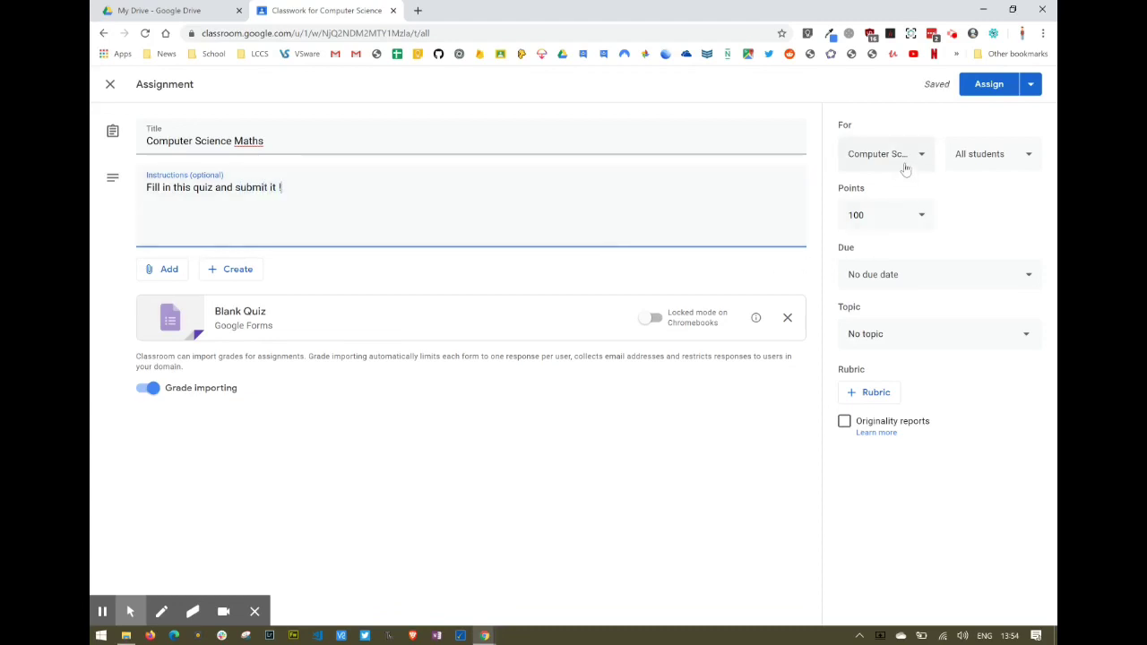
Make the assignment worth 10 points, due 18 March 2020 at 23:59
{"action": "left_click", "coordinate": [890, 216]}
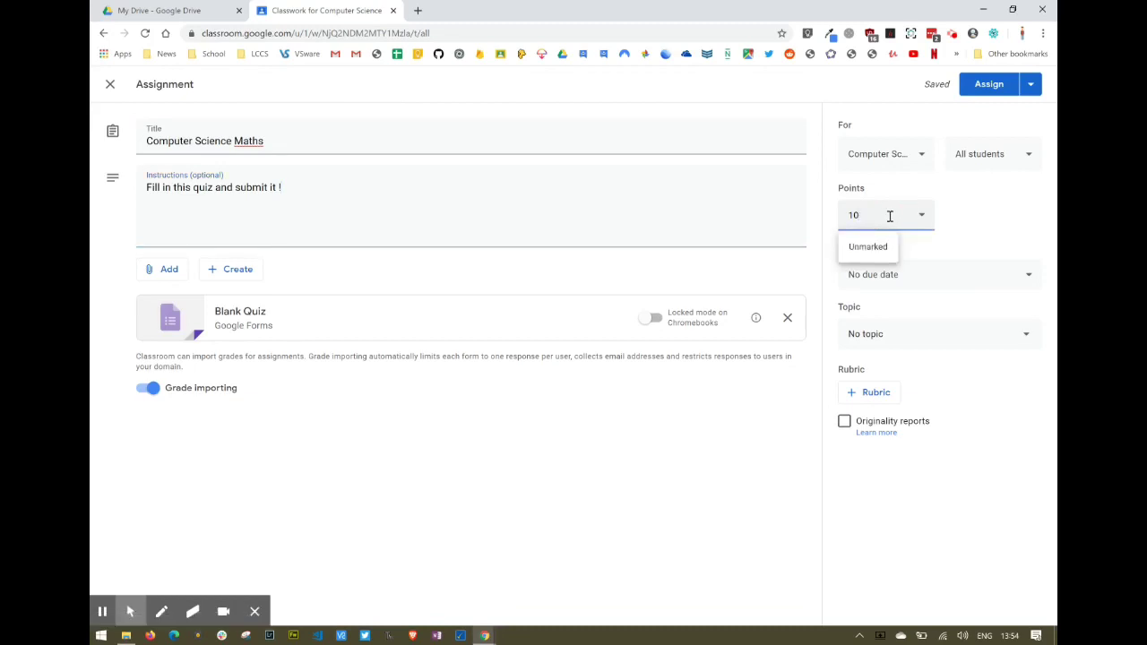
{"action": "left_click", "coordinate": [993, 231]}
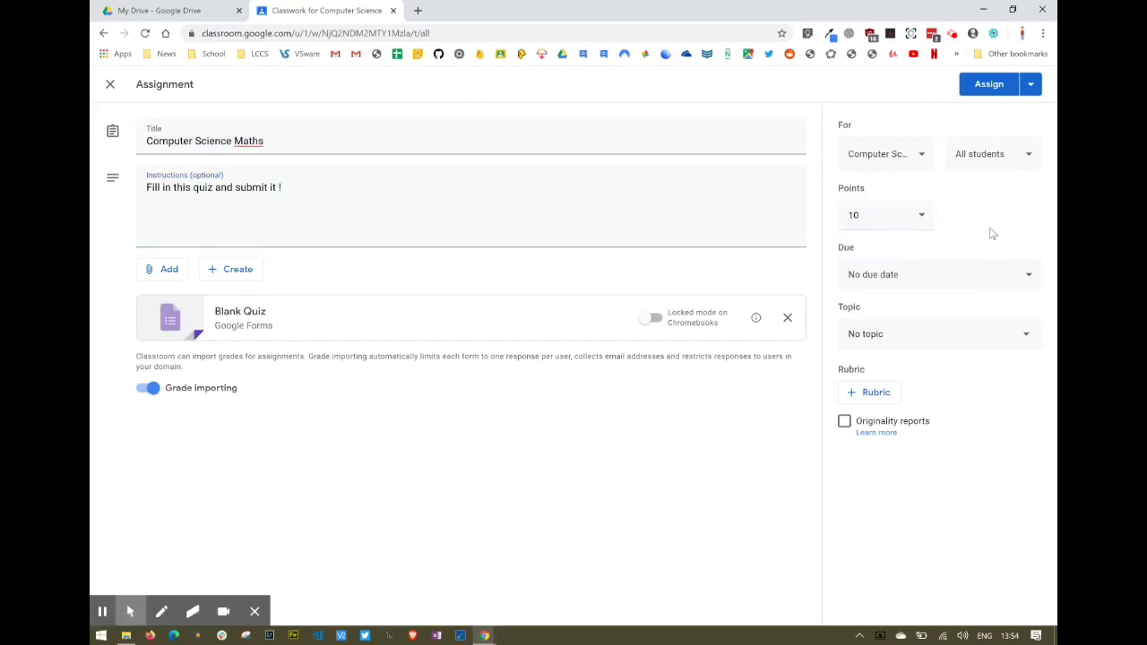
{"action": "left_click", "coordinate": [942, 278]}
{"action": "left_click", "coordinate": [953, 324]}
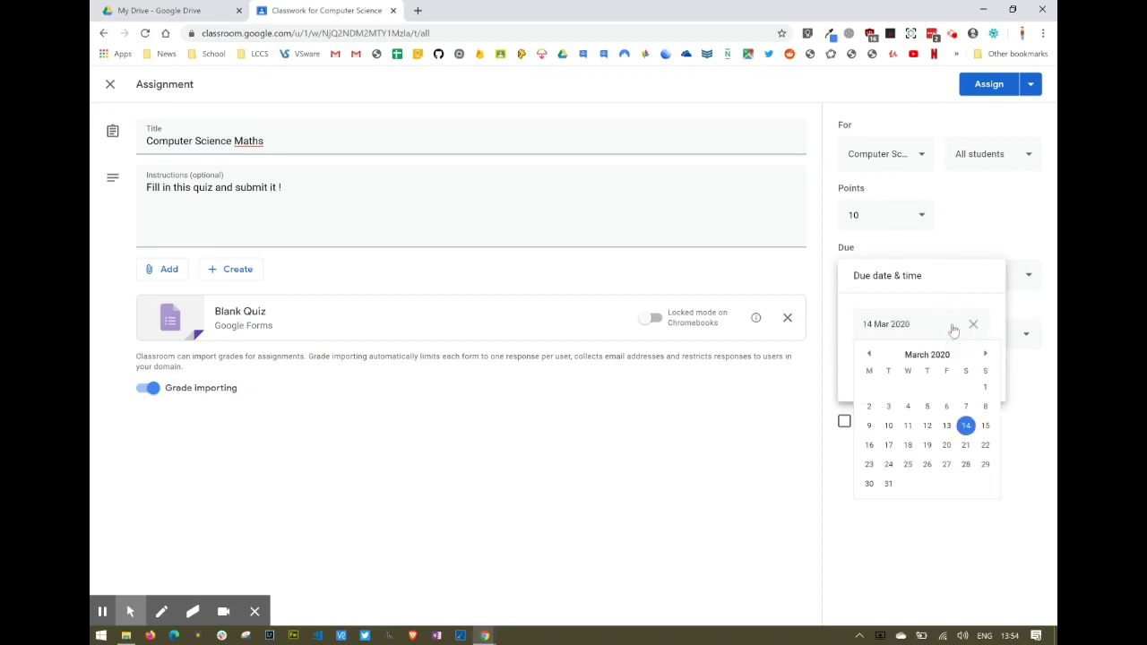
{"action": "left_click", "coordinate": [908, 444]}
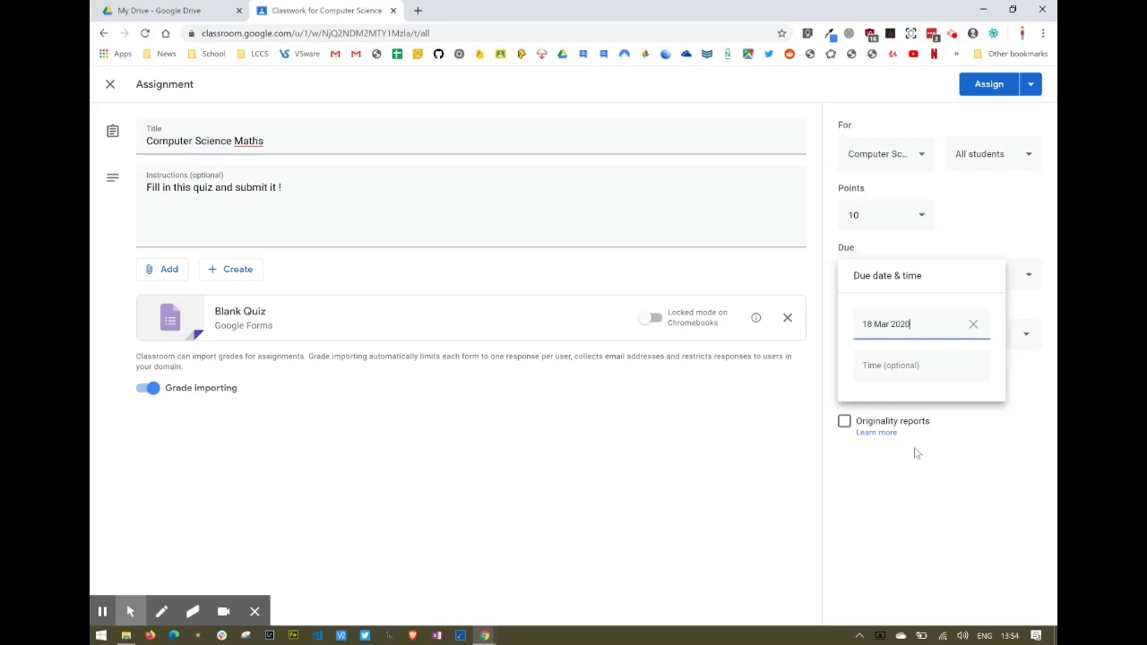
{"action": "left_click", "coordinate": [912, 369]}
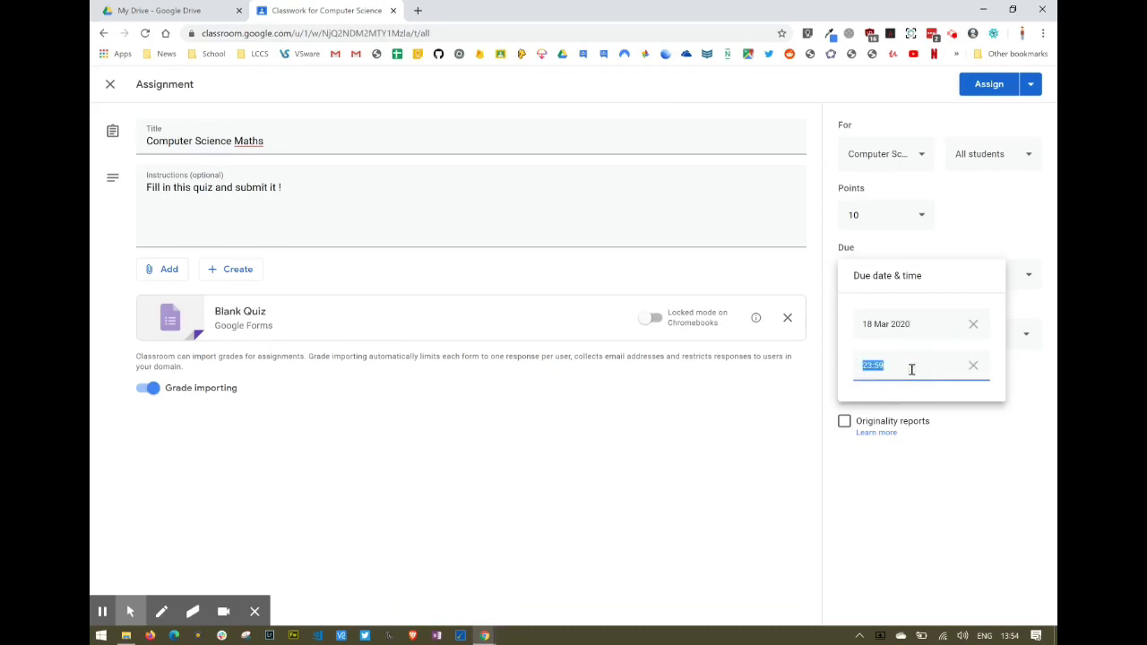
{"action": "left_click", "coordinate": [924, 457]}
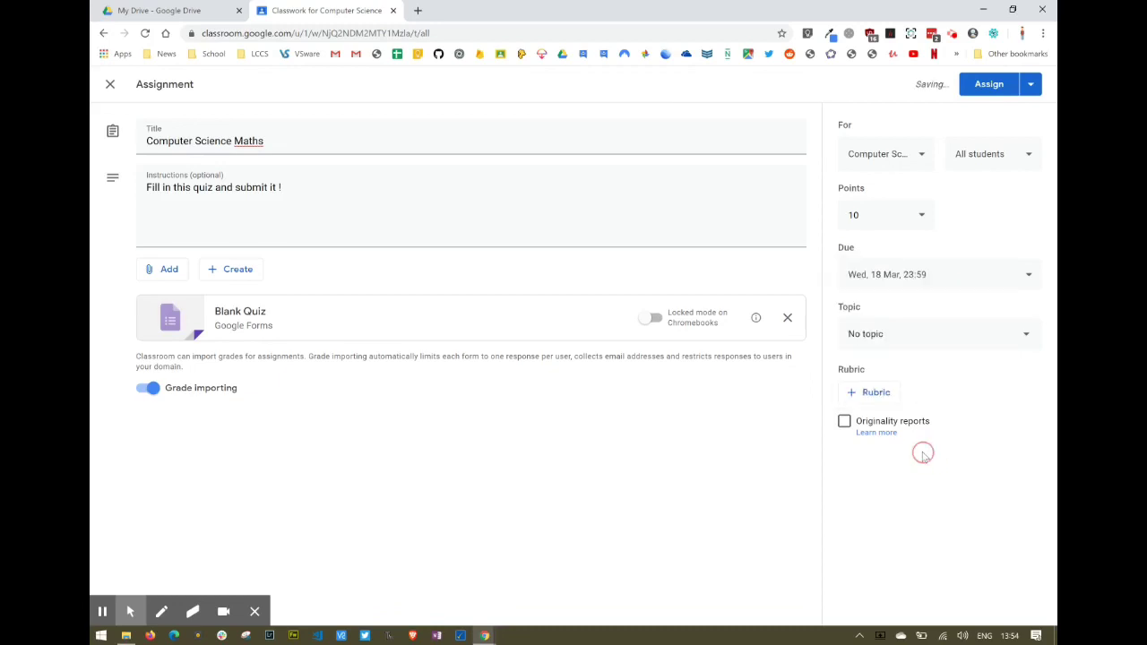
File the assignment under a newly created topic named Maths
{"action": "left_click", "coordinate": [918, 336]}
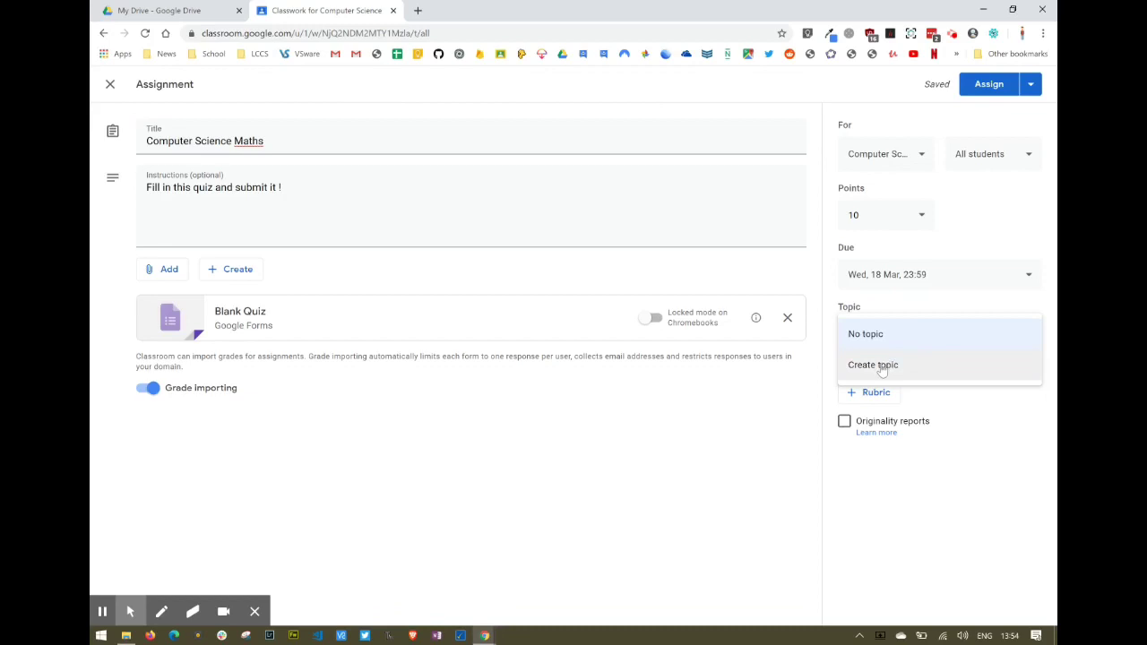
{"action": "left_click", "coordinate": [883, 370]}
{"action": "type", "text": "Maths"}
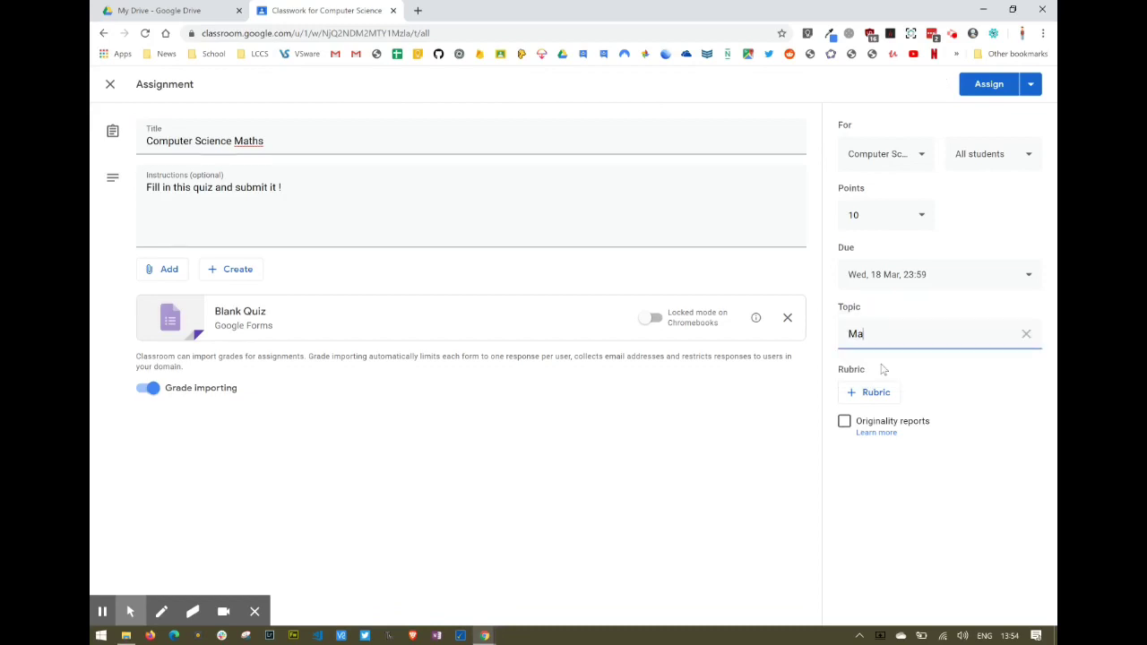
{"action": "left_click", "coordinate": [939, 370]}
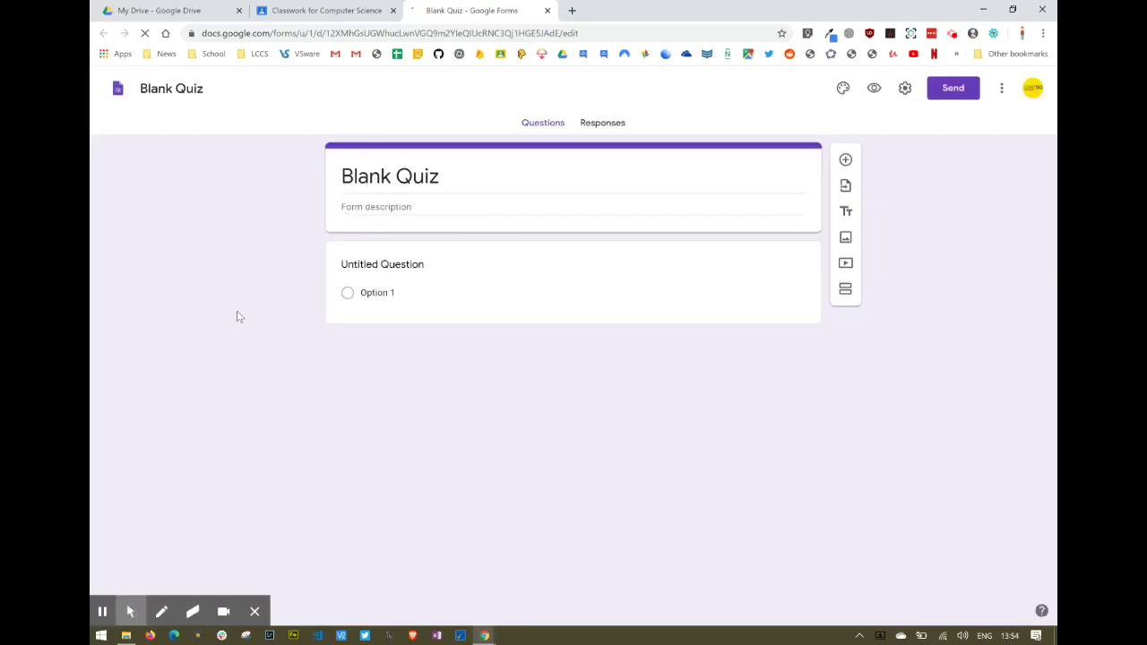
Retitle the Blank Quiz form 'Computer Science Maths', fixing a typo along the way
{"action": "left_click", "coordinate": [431, 178]}
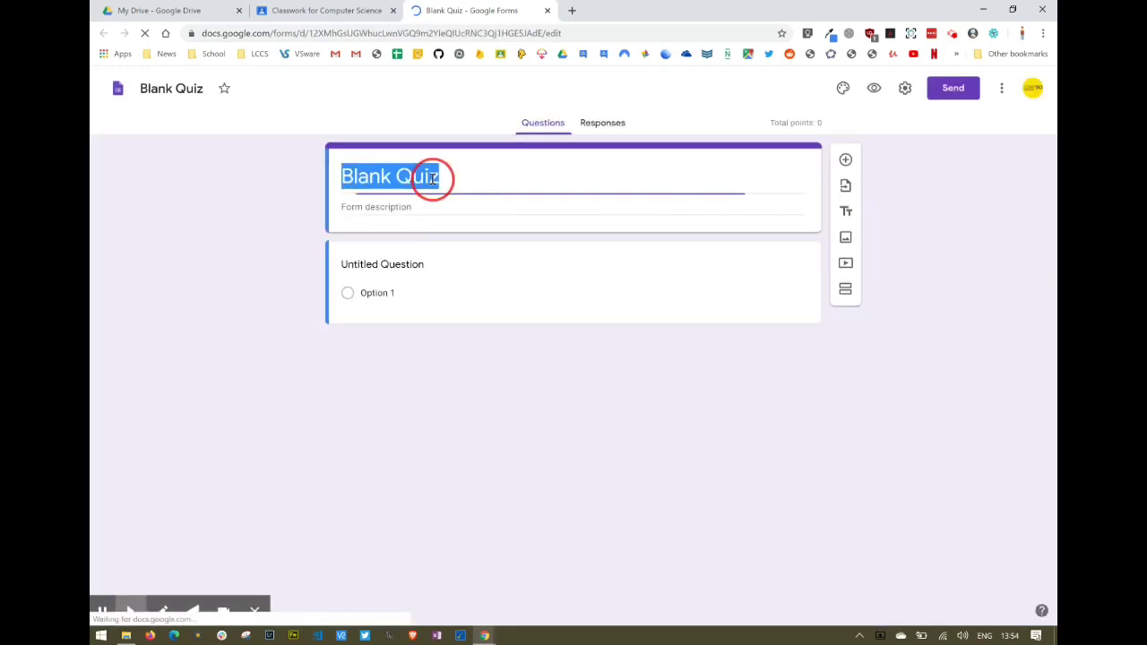
{"action": "type", "text": "Computer S"}
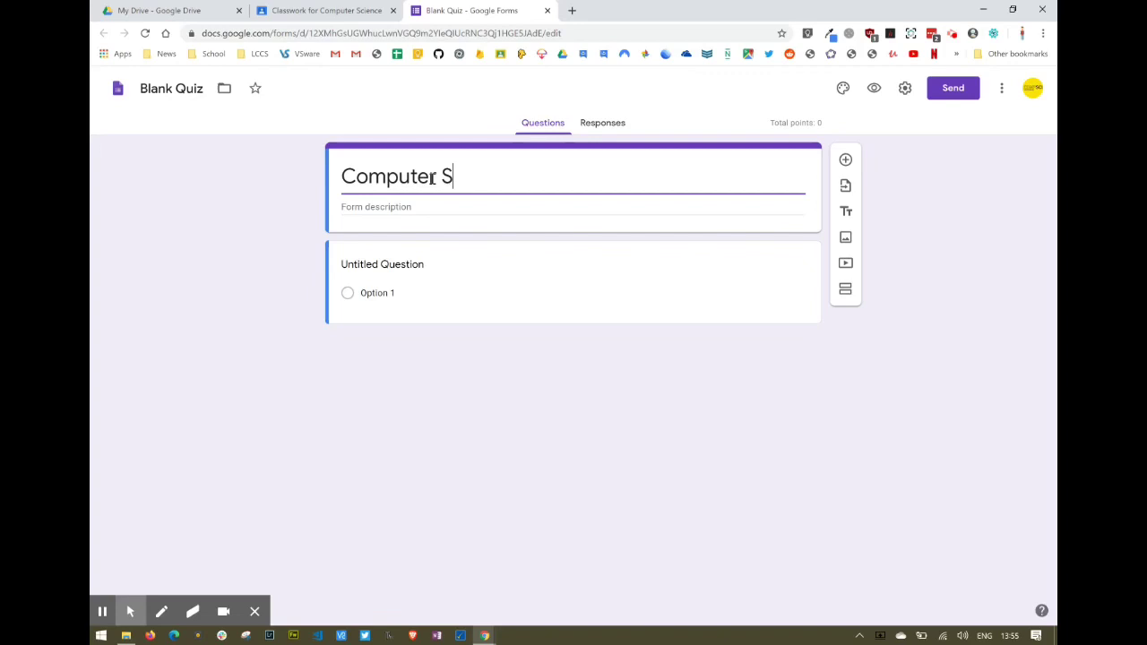
{"action": "type", "text": "Ciene"}
{"action": "key", "text": "BackSpace"}
{"action": "key", "text": "BackSpace"}
{"action": "key", "text": "BackSpace"}
{"action": "type", "text": "cience"}
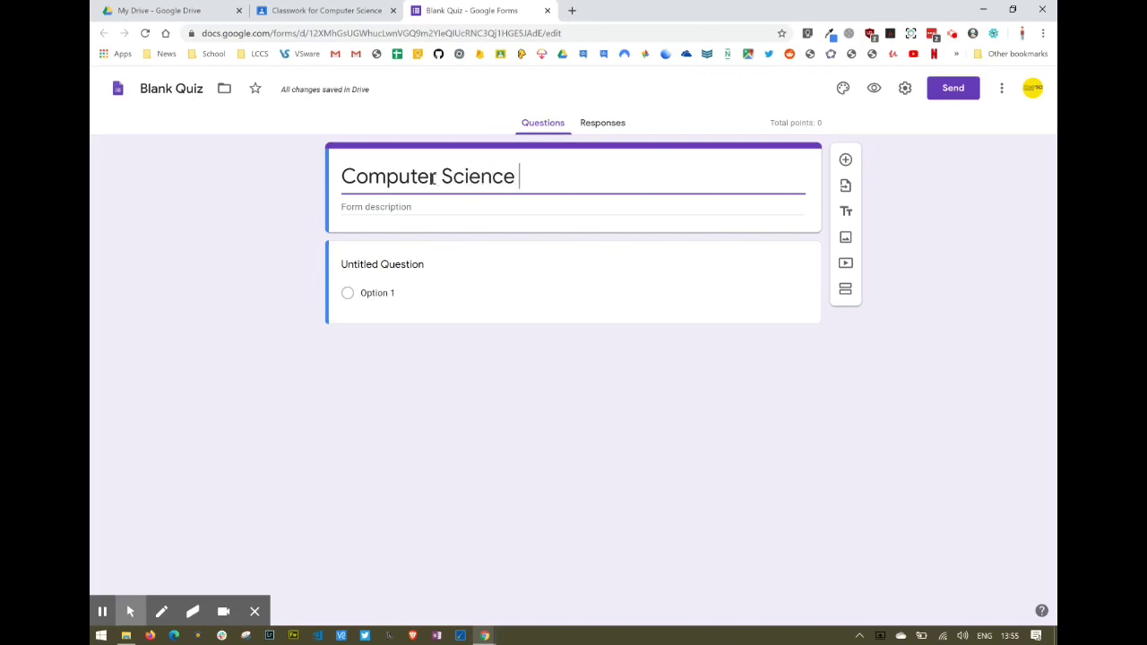
{"action": "type", "text": " Maths"}
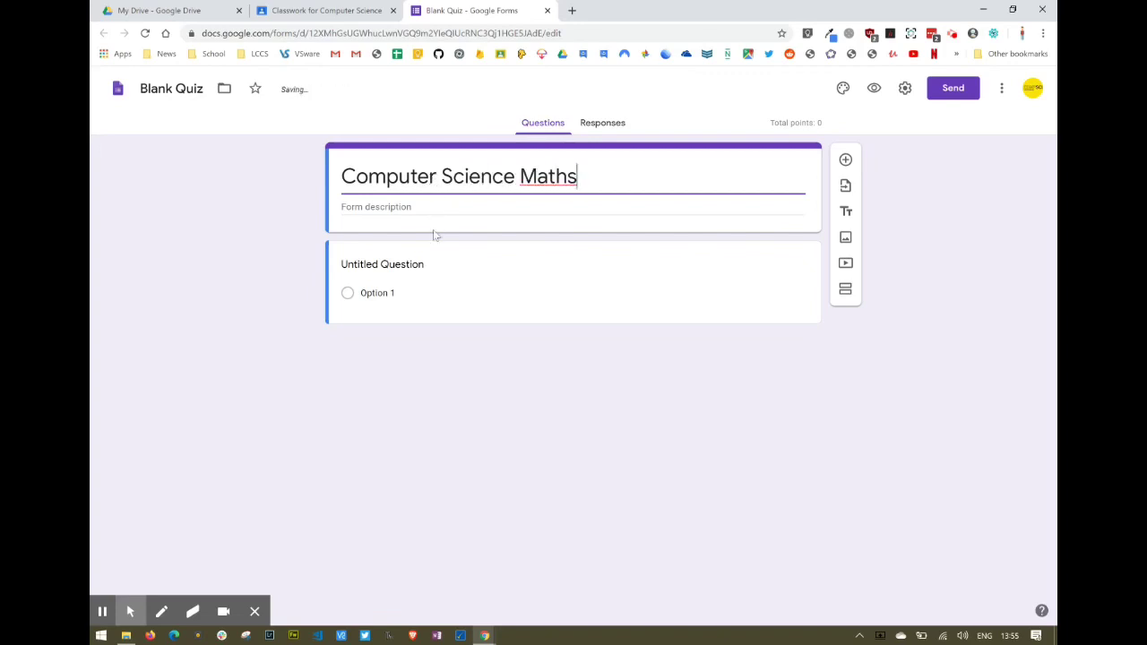
Word the first multiple-choice question 'What does 101 represent in decimal?'
{"action": "left_click", "coordinate": [422, 266]}
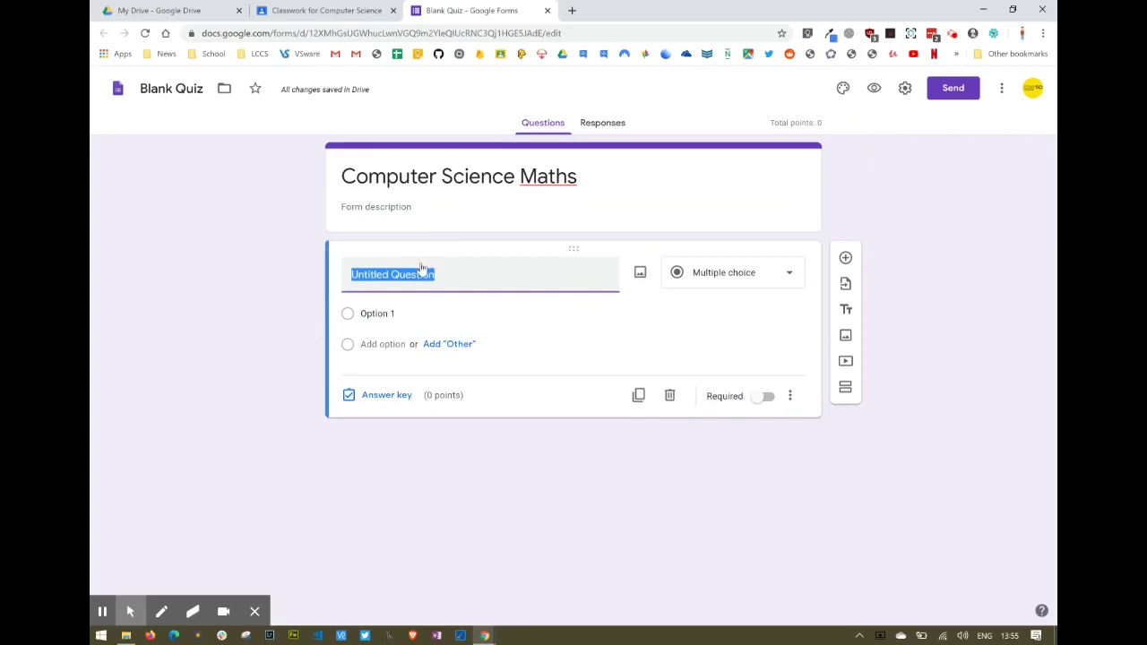
{"action": "type", "text": "What "}
{"action": "type", "text": "does 1"}
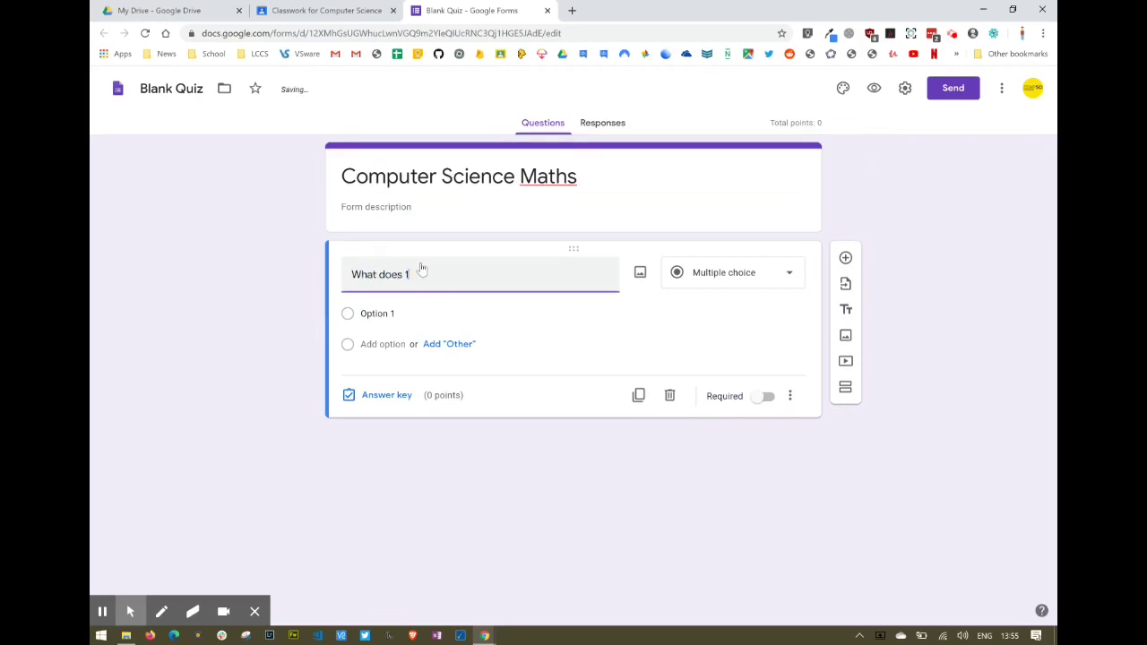
{"action": "type", "text": "01 repres"}
{"action": "type", "text": "ent in decimal"}
{"action": "type", "text": "?"}
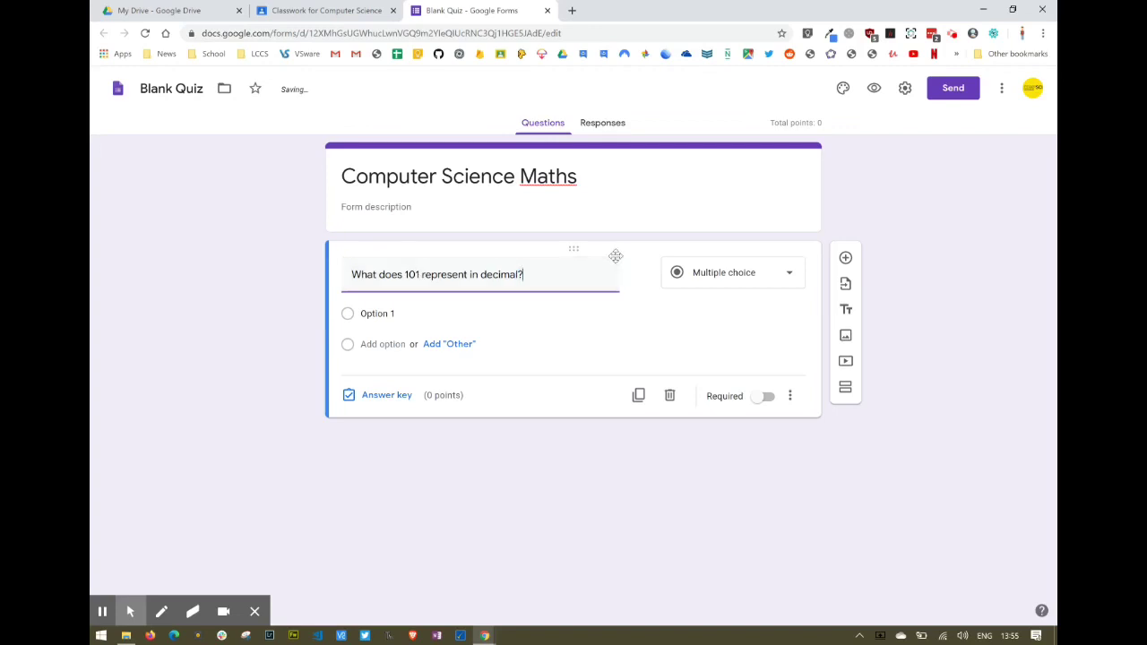
{"action": "left_click", "coordinate": [700, 282]}
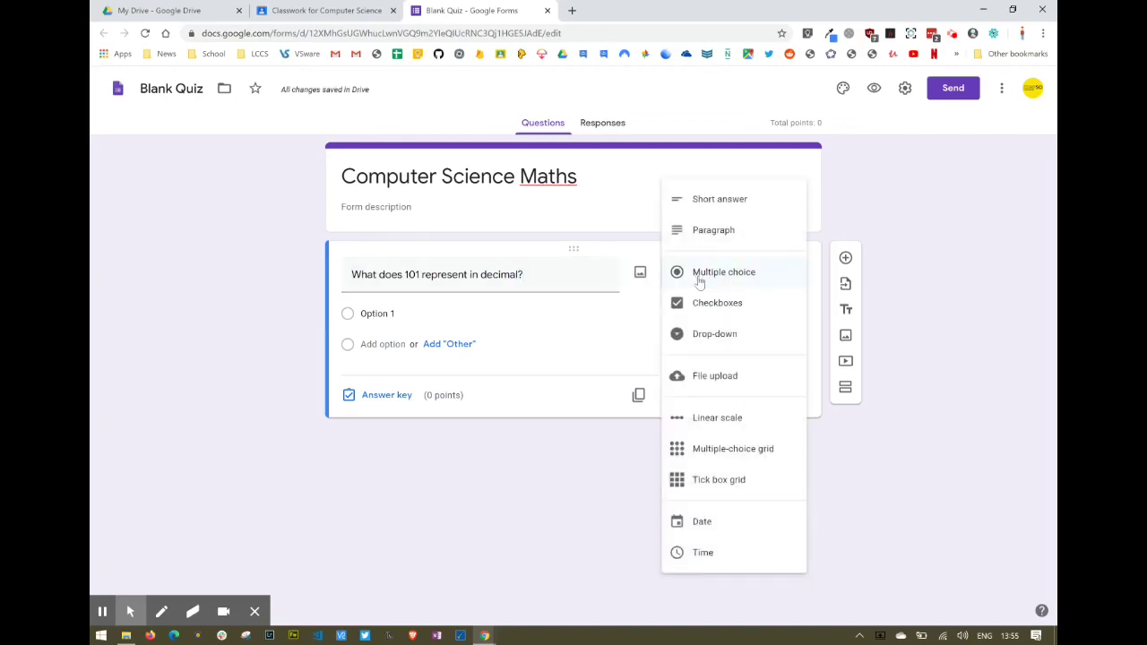
{"action": "left_click", "coordinate": [699, 283]}
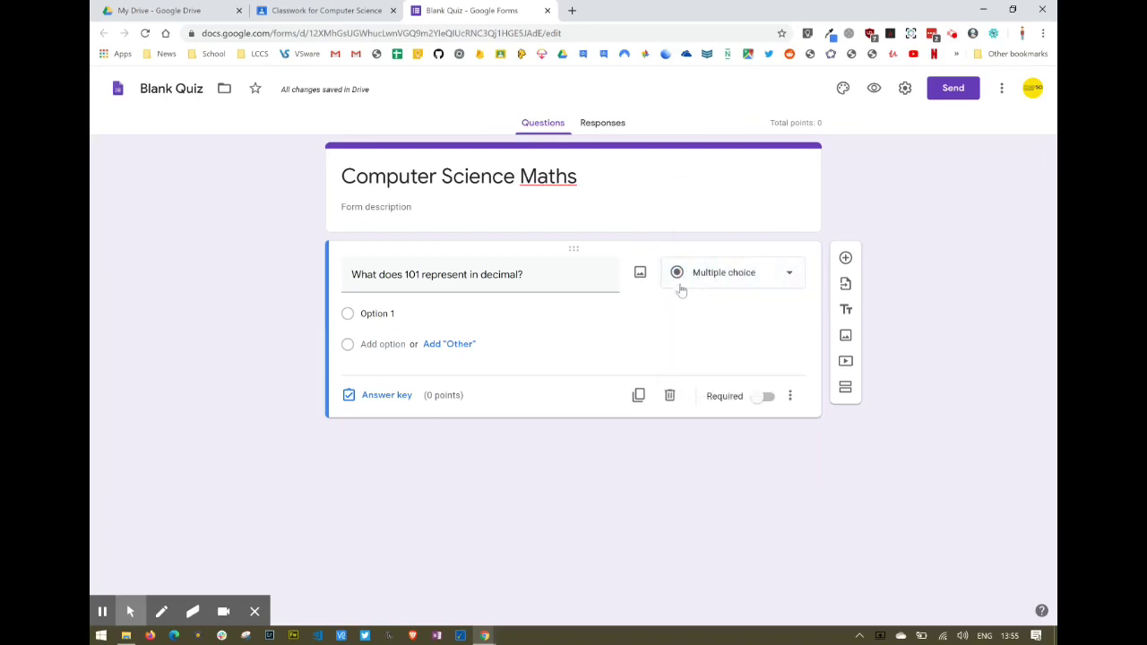
Give the decimal question the answer choices 3, 4 and 5
{"action": "left_click", "coordinate": [388, 310]}
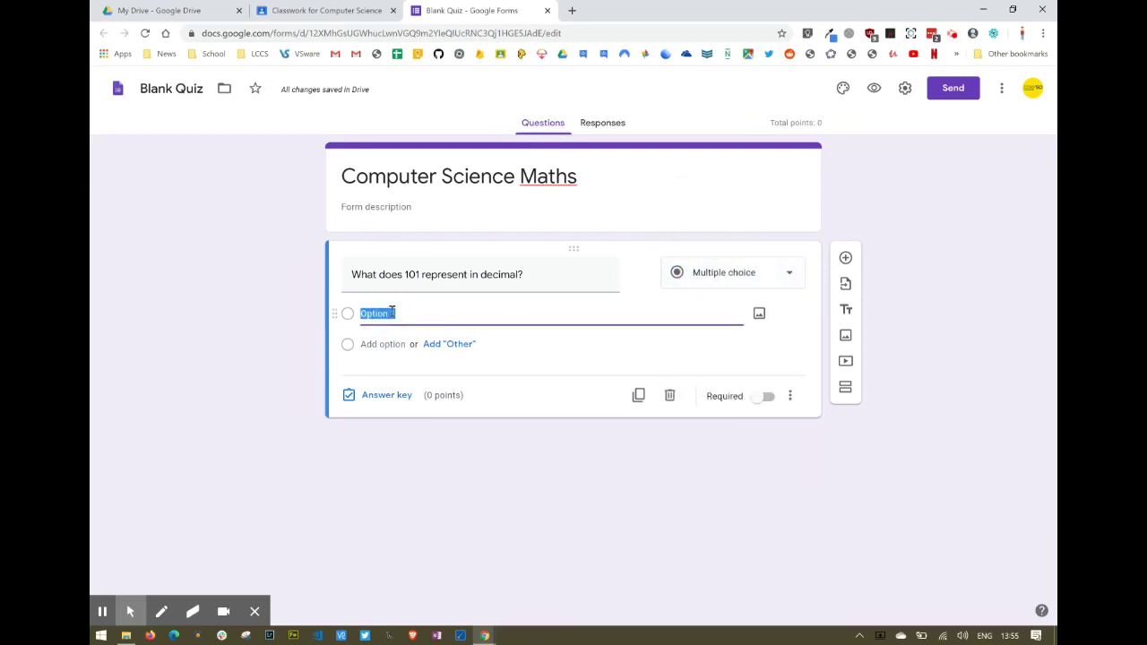
{"action": "type", "text": "3"}
{"action": "key", "text": "Return"}
{"action": "type", "text": "4"}
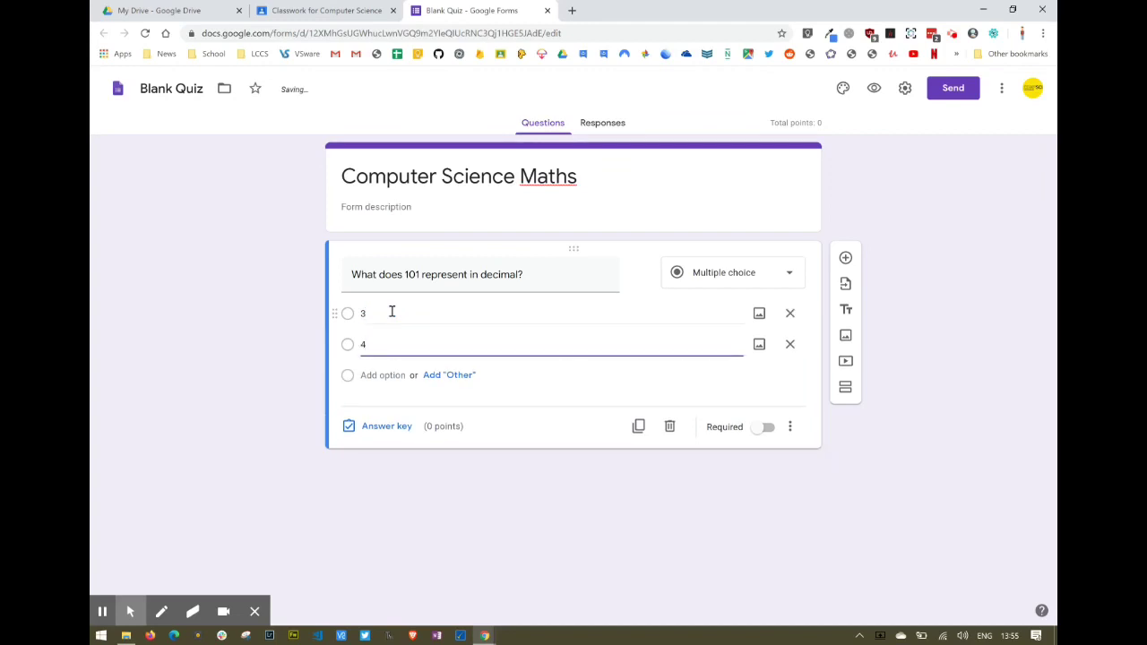
{"action": "left_click", "coordinate": [374, 375]}
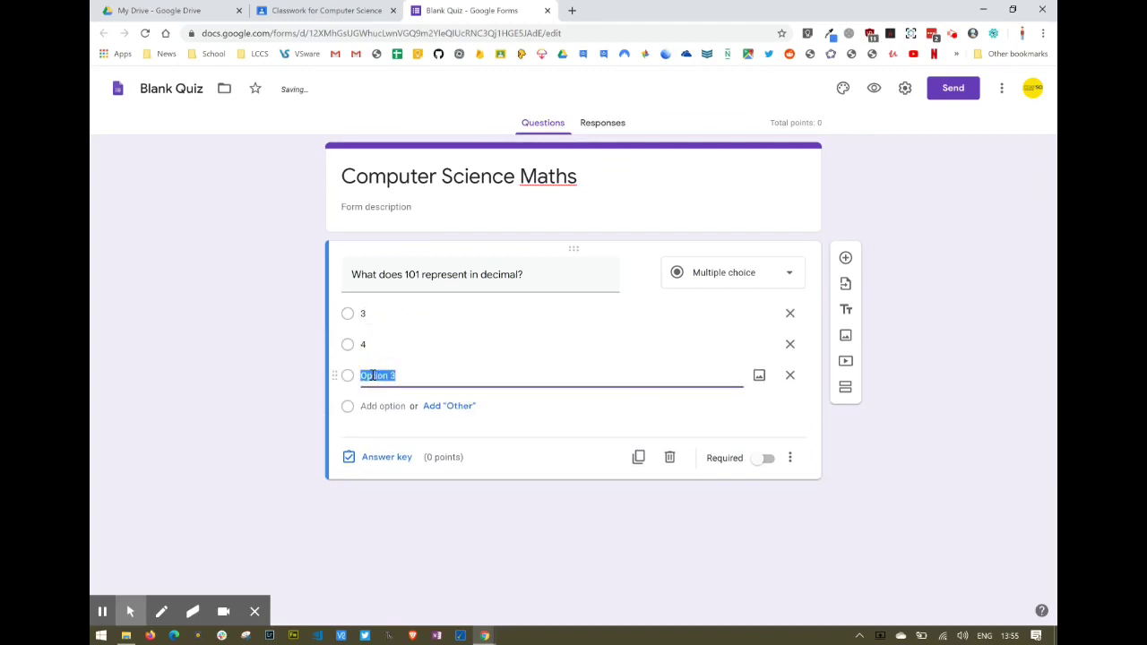
{"action": "type", "text": "5"}
{"action": "left_click", "coordinate": [307, 395]}
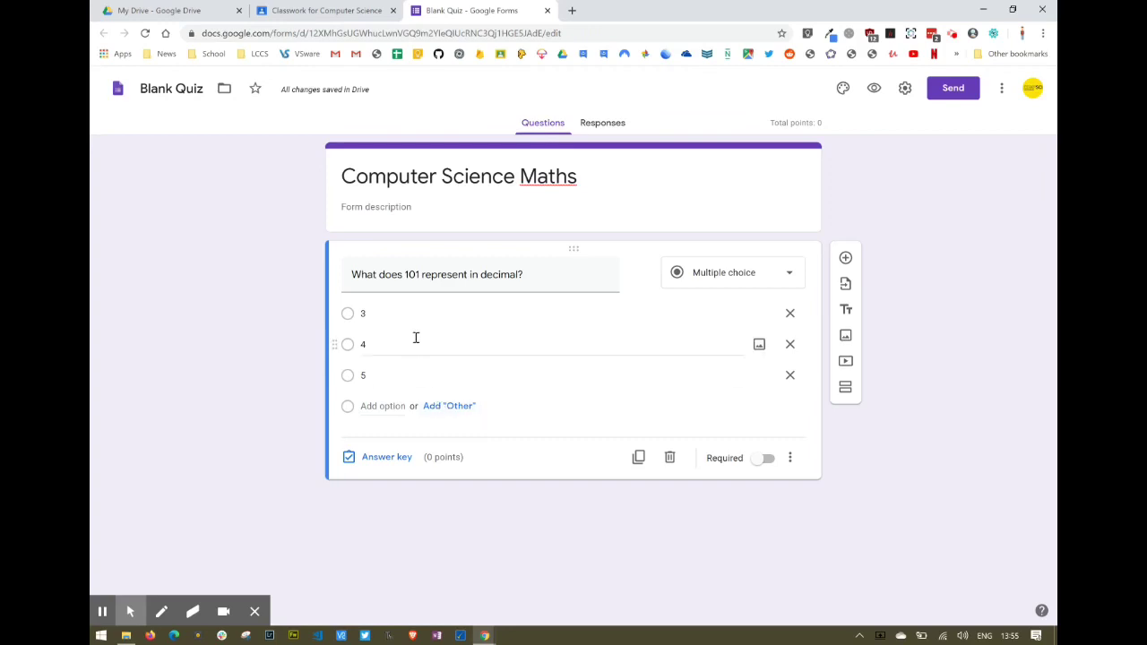
{"action": "mouse_move", "coordinate": [416, 375]}
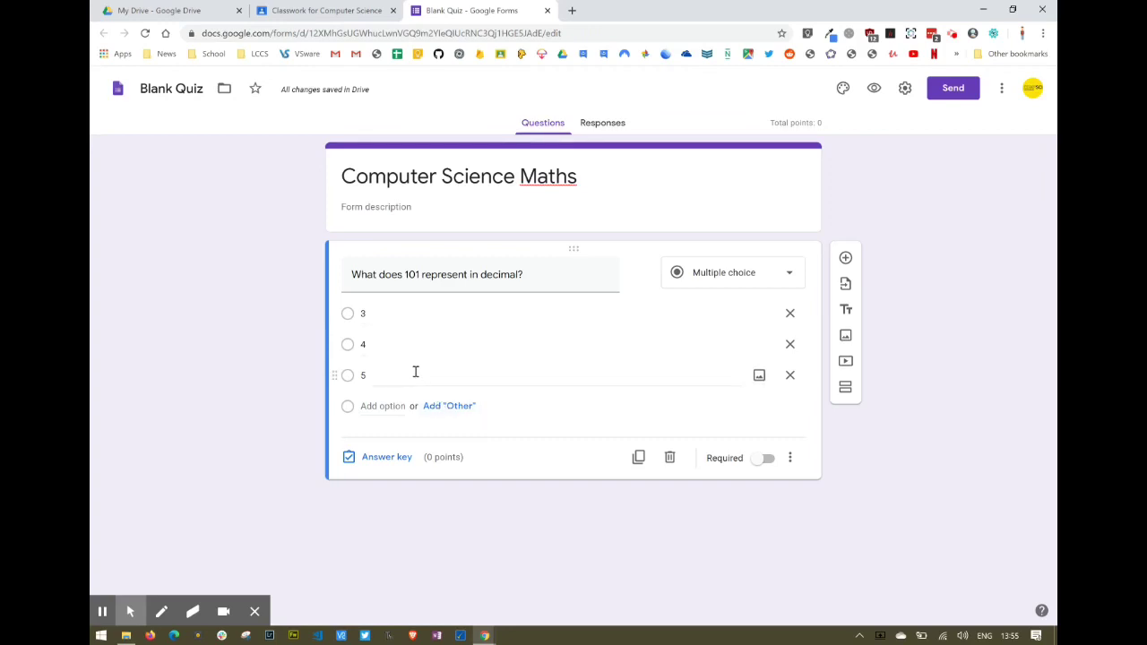
In the answer key, give the decimal question 1 point with 5 correct, and make it required
{"action": "left_click", "coordinate": [385, 458]}
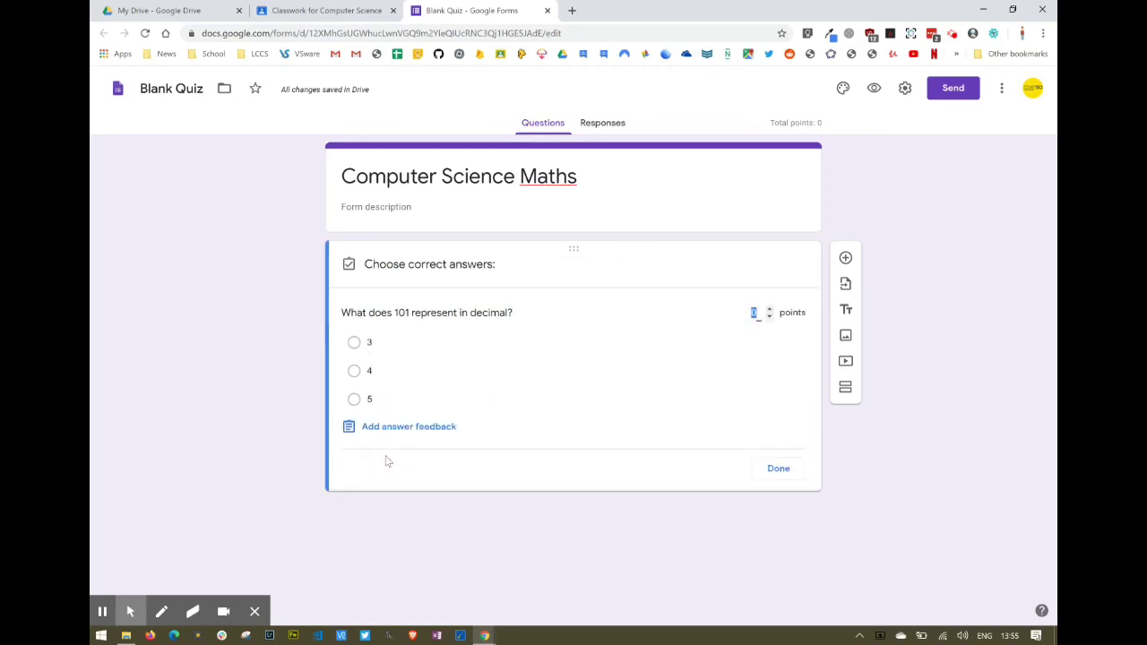
{"action": "left_click", "coordinate": [769, 310]}
{"action": "left_click", "coordinate": [354, 399]}
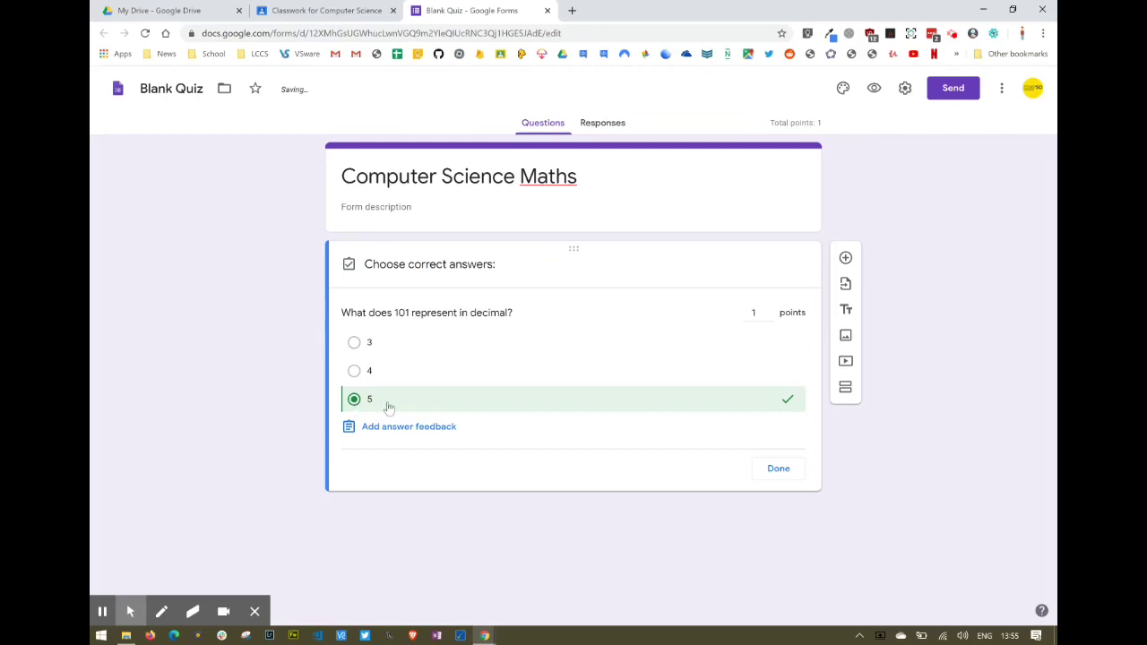
{"action": "left_click", "coordinate": [776, 469]}
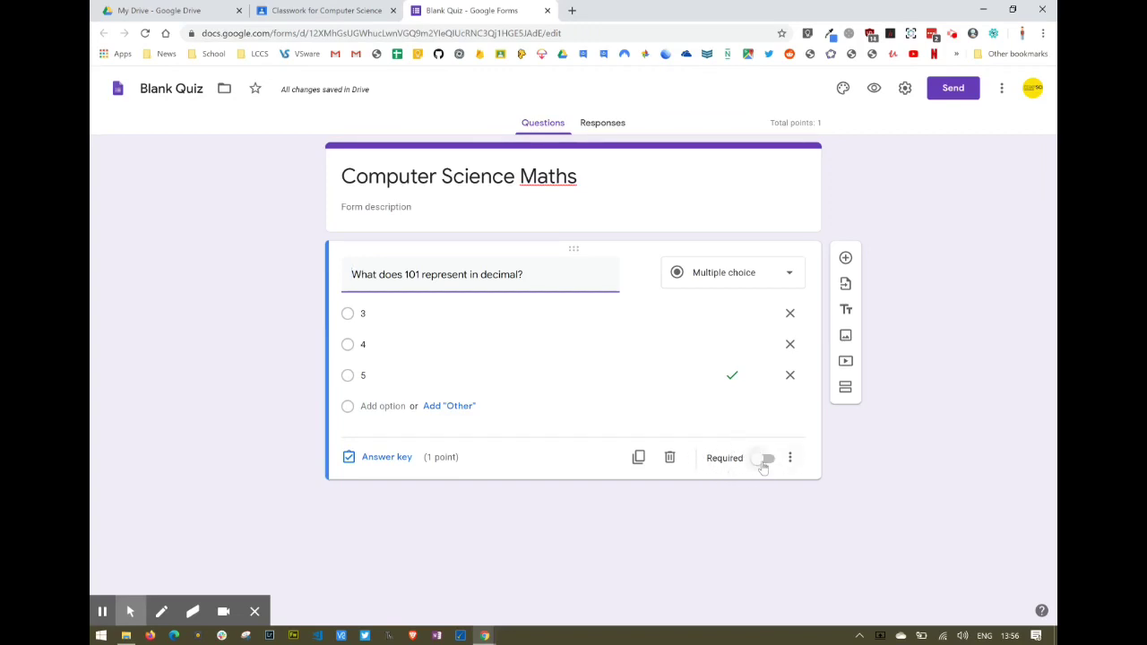
{"action": "left_click", "coordinate": [766, 460]}
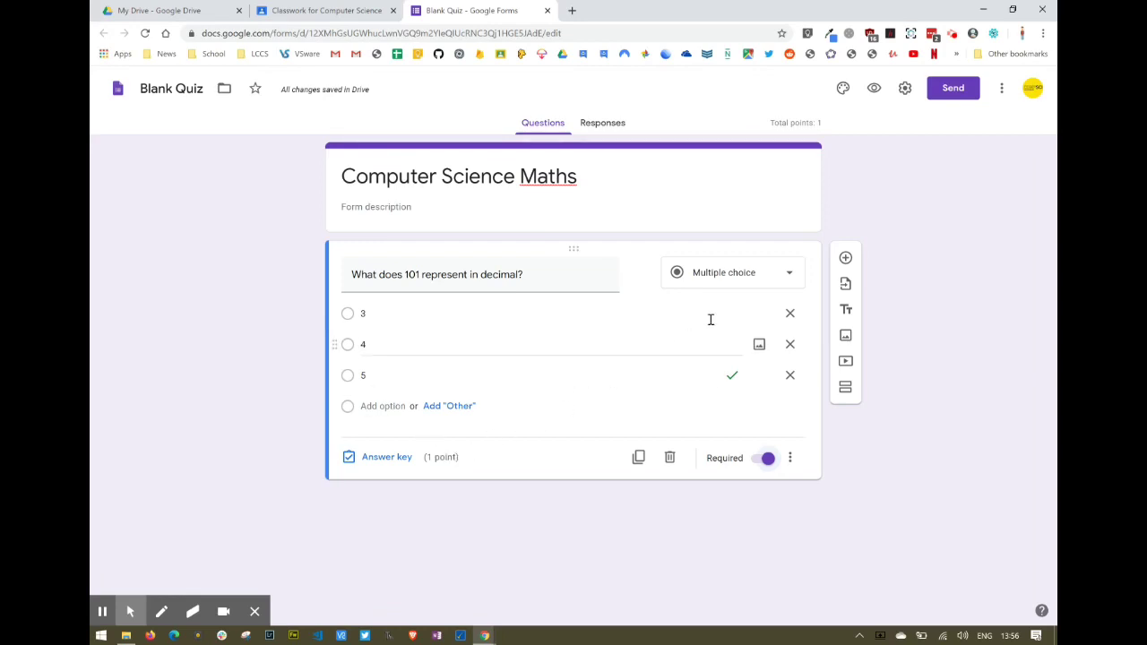
Add a second question reading 'How do I represent 3 in binary?'
{"action": "left_click", "coordinate": [846, 259]}
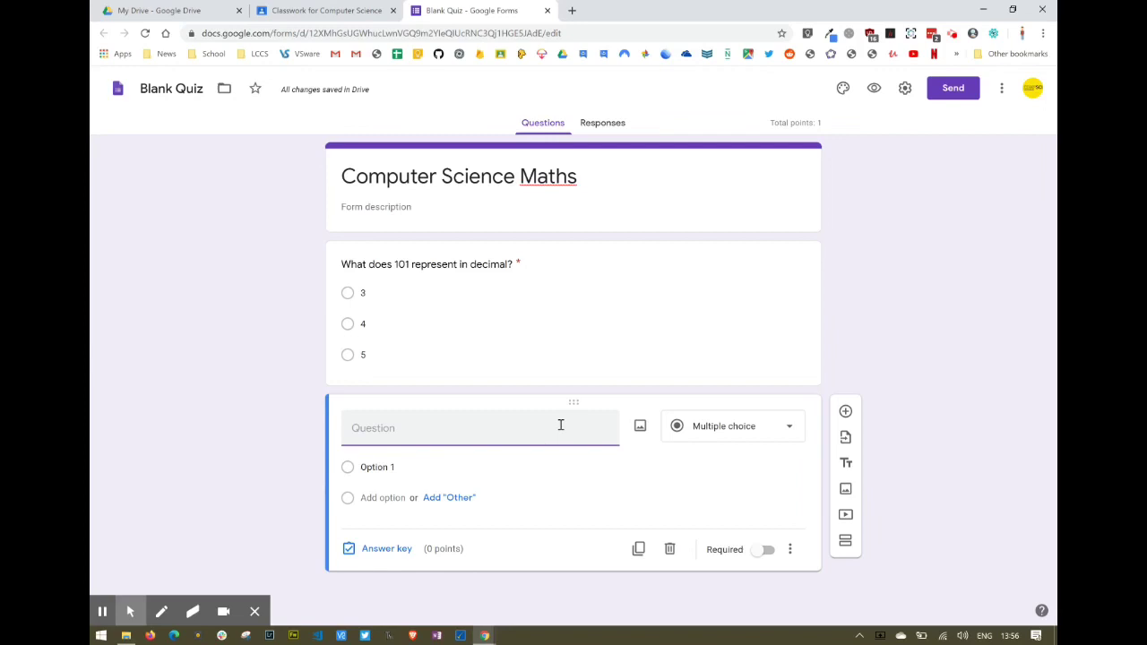
{"action": "type", "text": "Wha"}
{"action": "key", "text": "BackSpace"}
{"action": "key", "text": "BackSpace"}
{"action": "key", "text": "BackSpace"}
{"action": "type", "text": "How do I represent 3 in bi"}
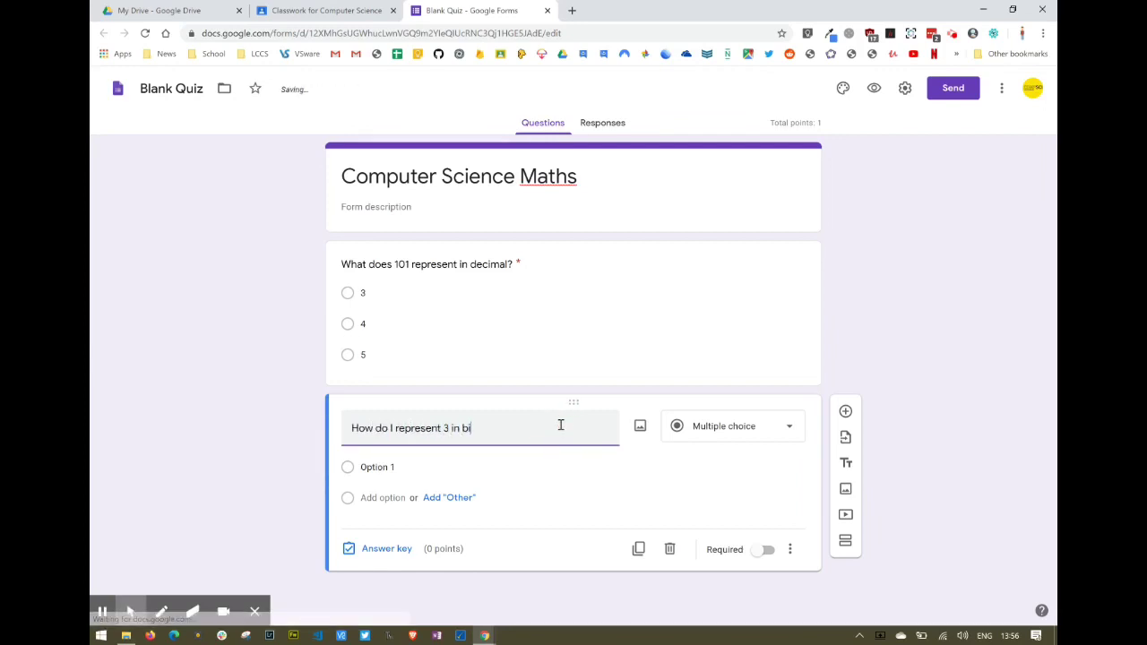
{"action": "type", "text": "nary?"}
Give the binary question the choices 111, 101, 11 and Other
{"action": "left_click", "coordinate": [409, 465]}
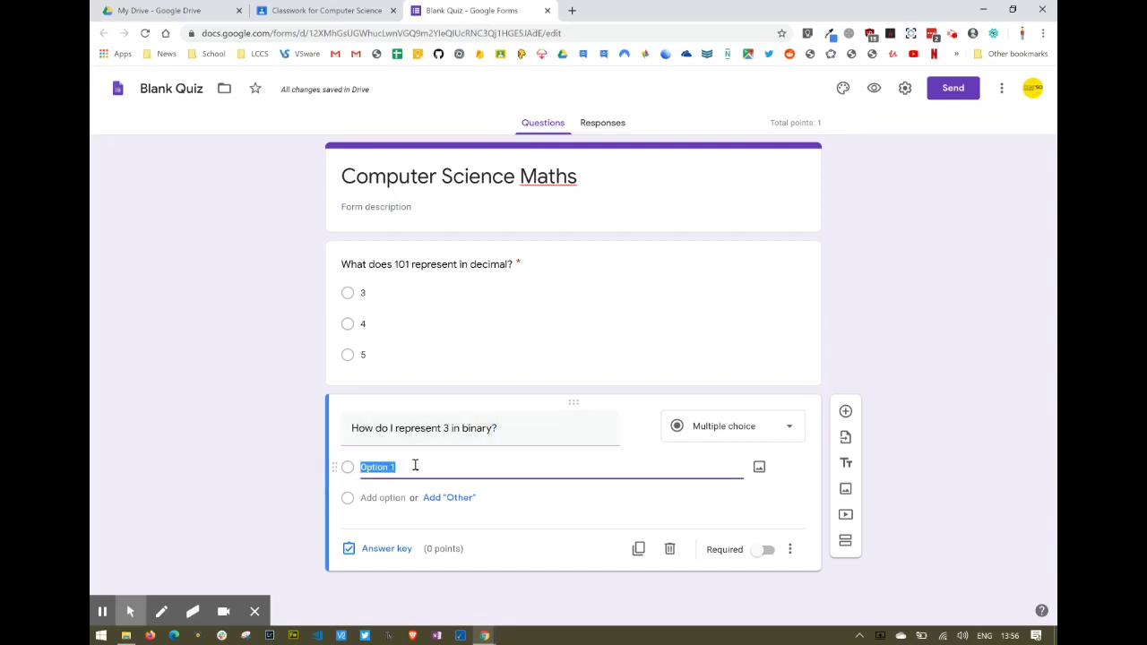
{"action": "type", "text": "111"}
{"action": "left_click", "coordinate": [383, 498]}
{"action": "type", "text": "101"}
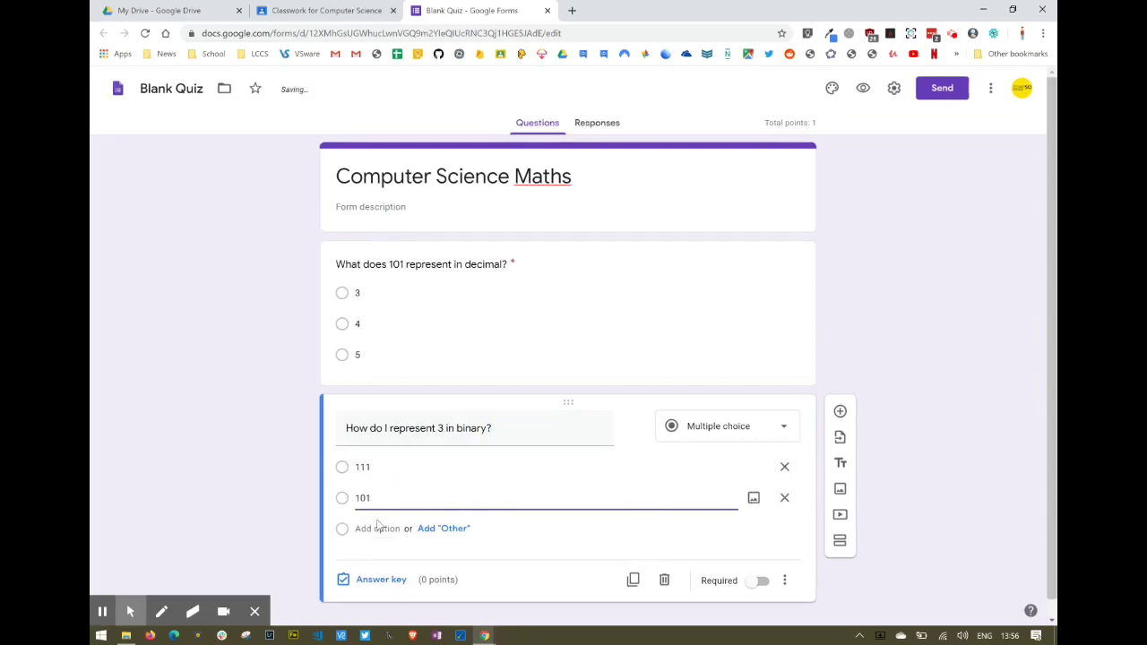
{"action": "left_click", "coordinate": [380, 527]}
{"action": "type", "text": "11"}
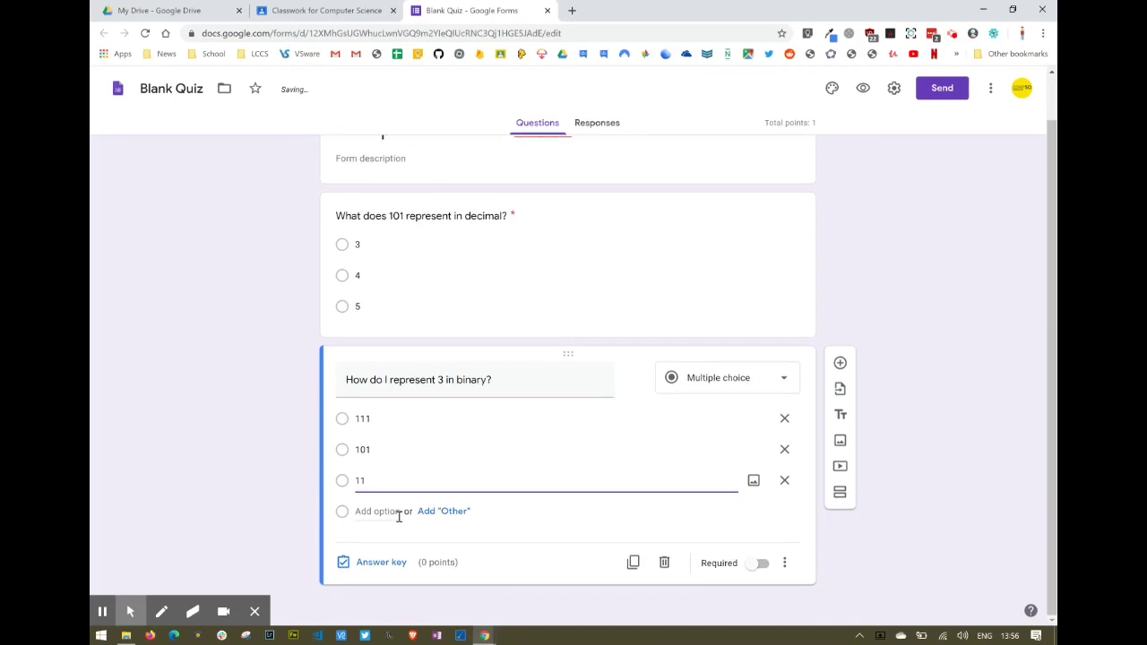
{"action": "left_click", "coordinate": [431, 511]}
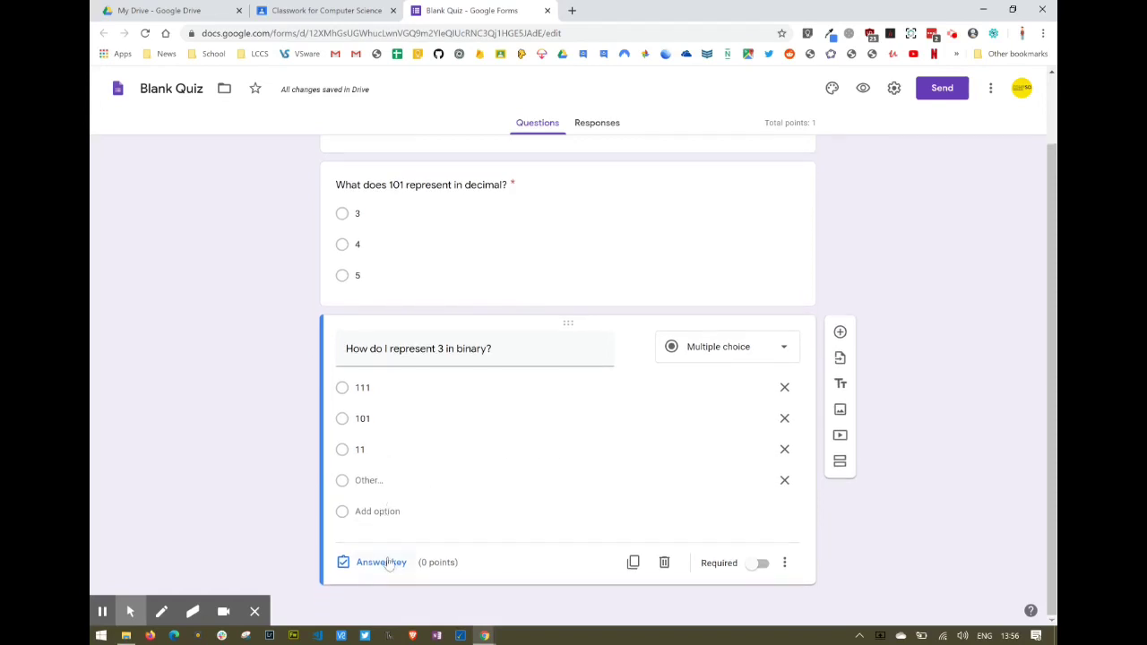
Give the binary question 2 points with 11 correct, make it required, and close the quiz
{"action": "left_click", "coordinate": [388, 562]}
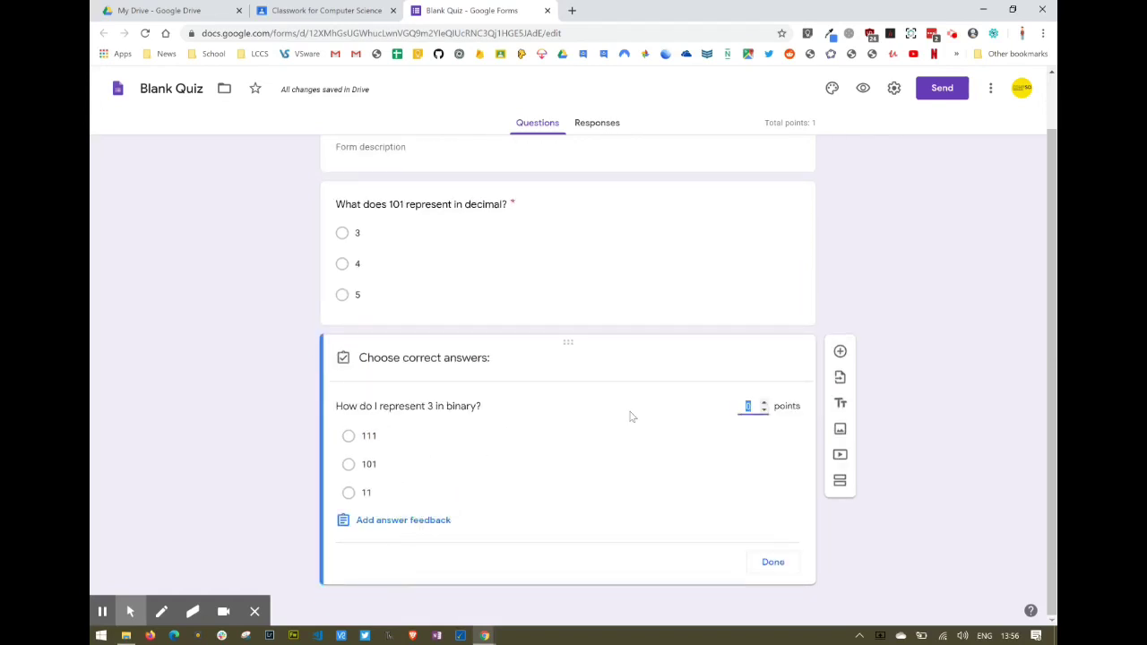
{"action": "left_click", "coordinate": [763, 403]}
{"action": "type", "text": "2"}
{"action": "left_click", "coordinate": [347, 495]}
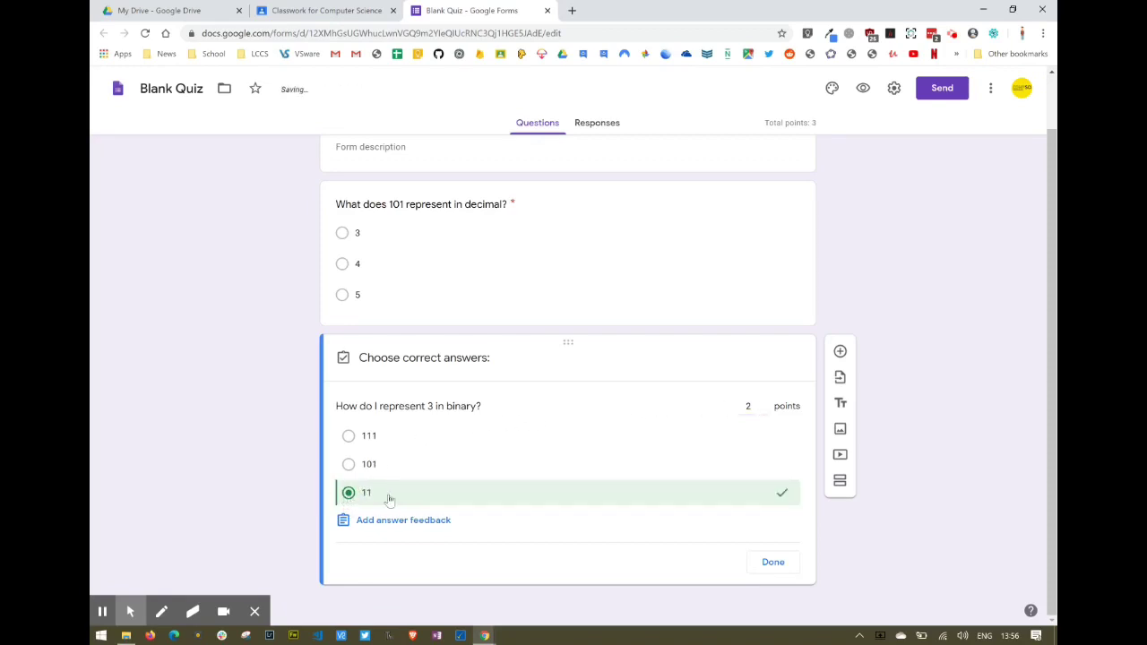
{"action": "left_click", "coordinate": [772, 565]}
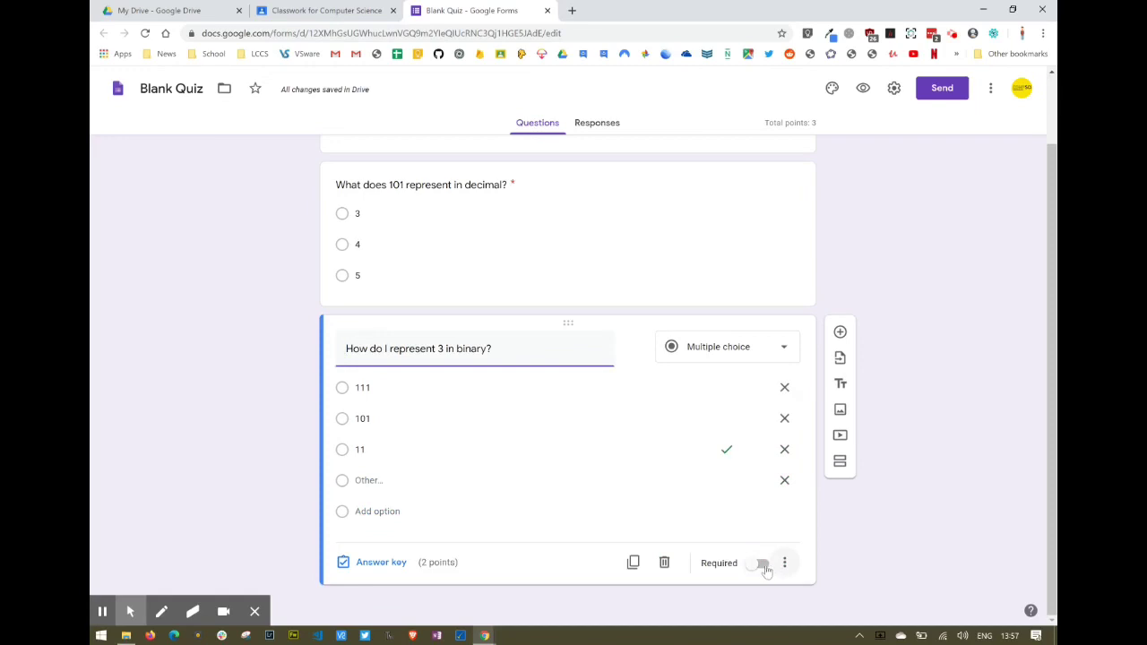
{"action": "left_click", "coordinate": [761, 564]}
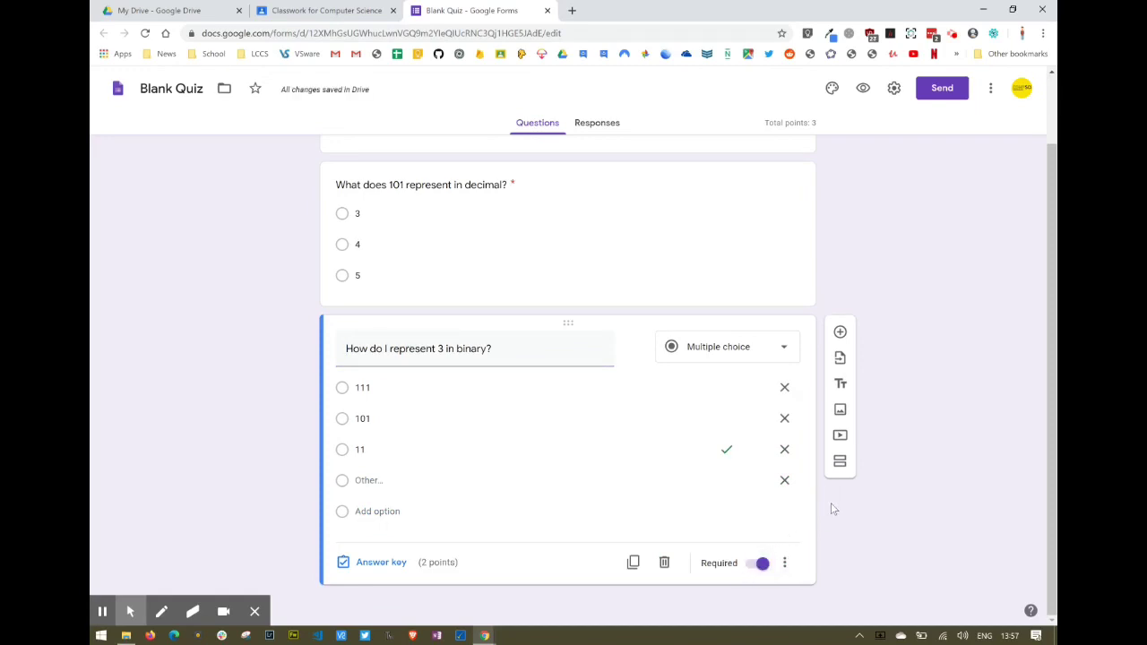
{"action": "scroll", "coordinate": [830, 503], "scroll_direction": "up", "scroll_amount": 2}
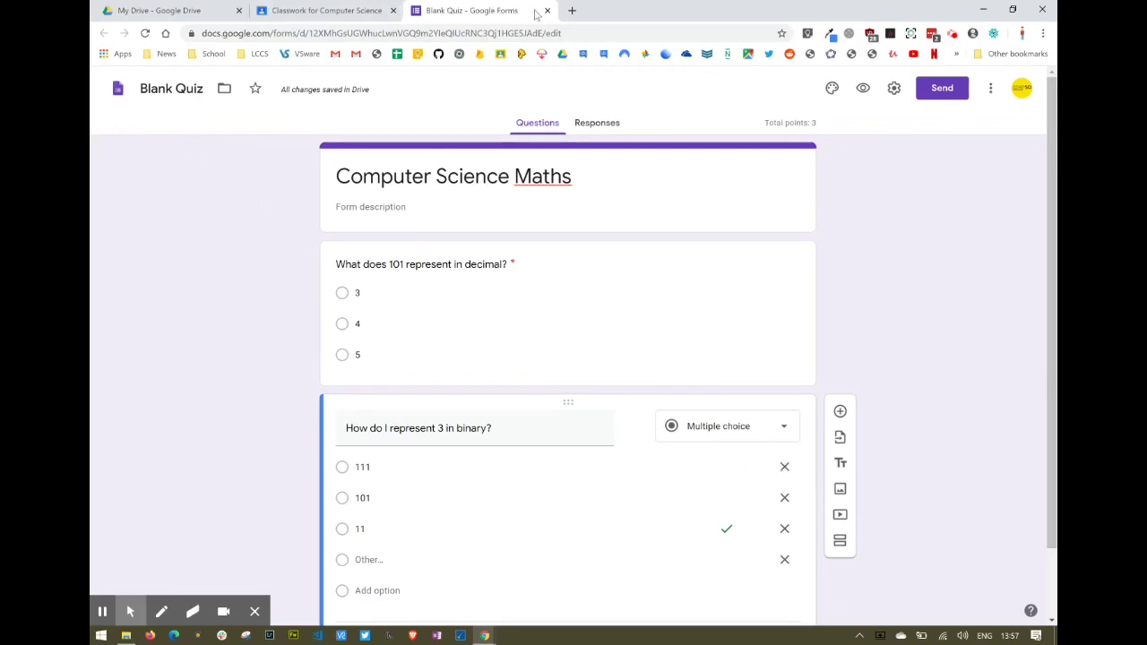
{"action": "left_click", "coordinate": [546, 11]}
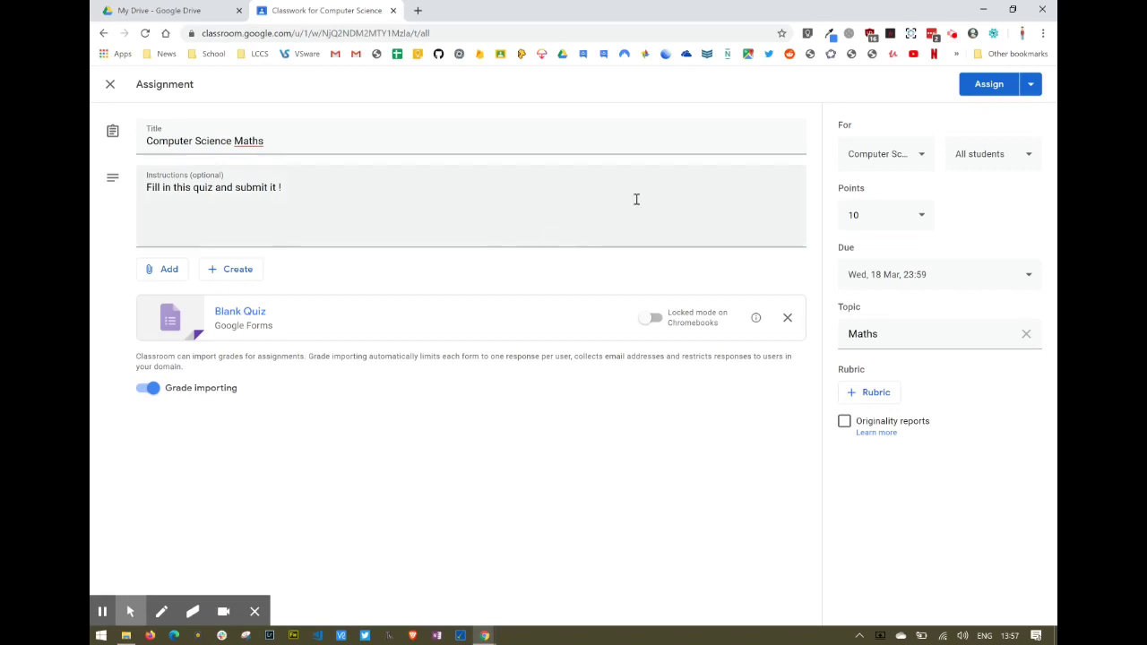
Assign Computer Science Maths and check its post in the class Stream
{"action": "left_click", "coordinate": [990, 89]}
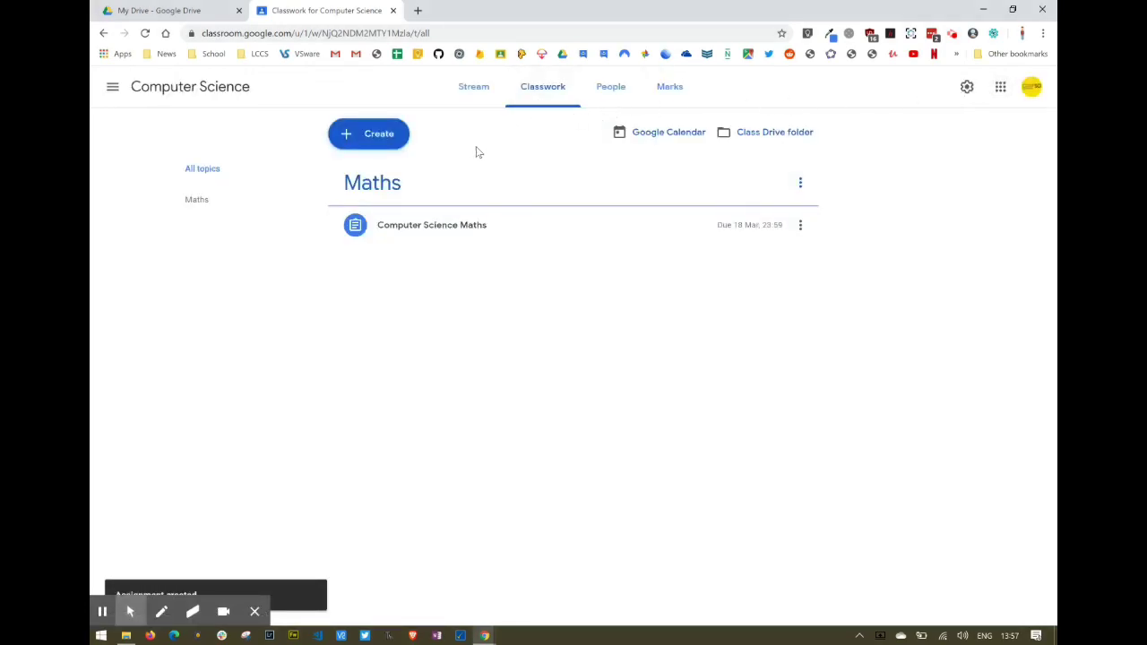
{"action": "left_click", "coordinate": [481, 97]}
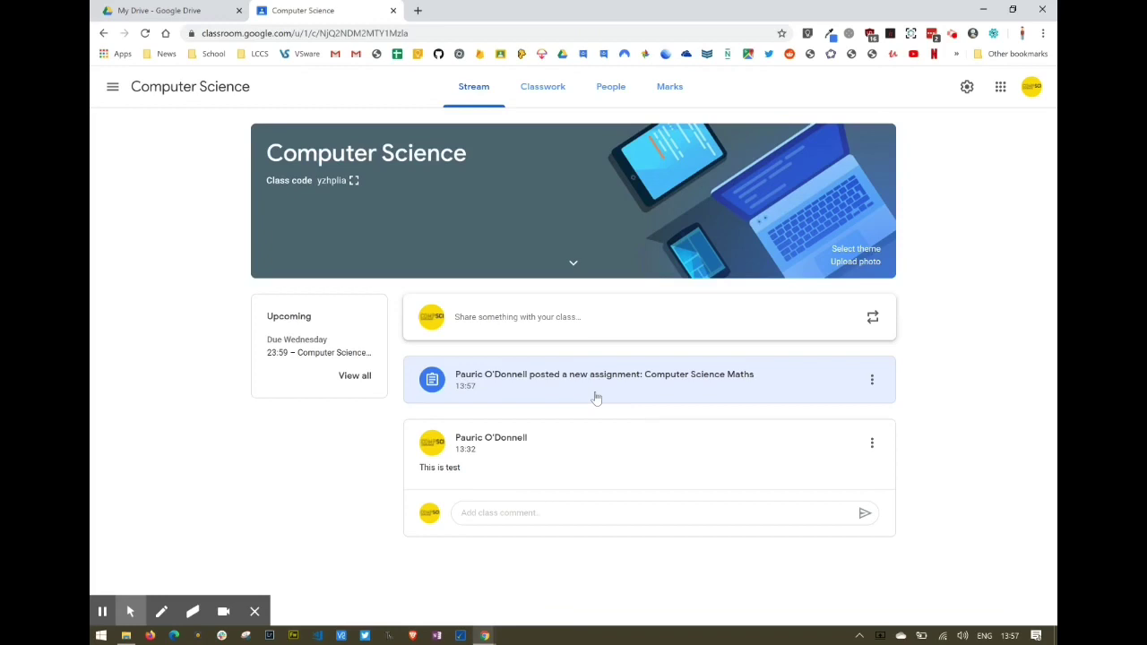
In the student's incognito window, expand the Computer Science Maths assignment on Classwork
{"action": "left_click", "coordinate": [484, 635]}
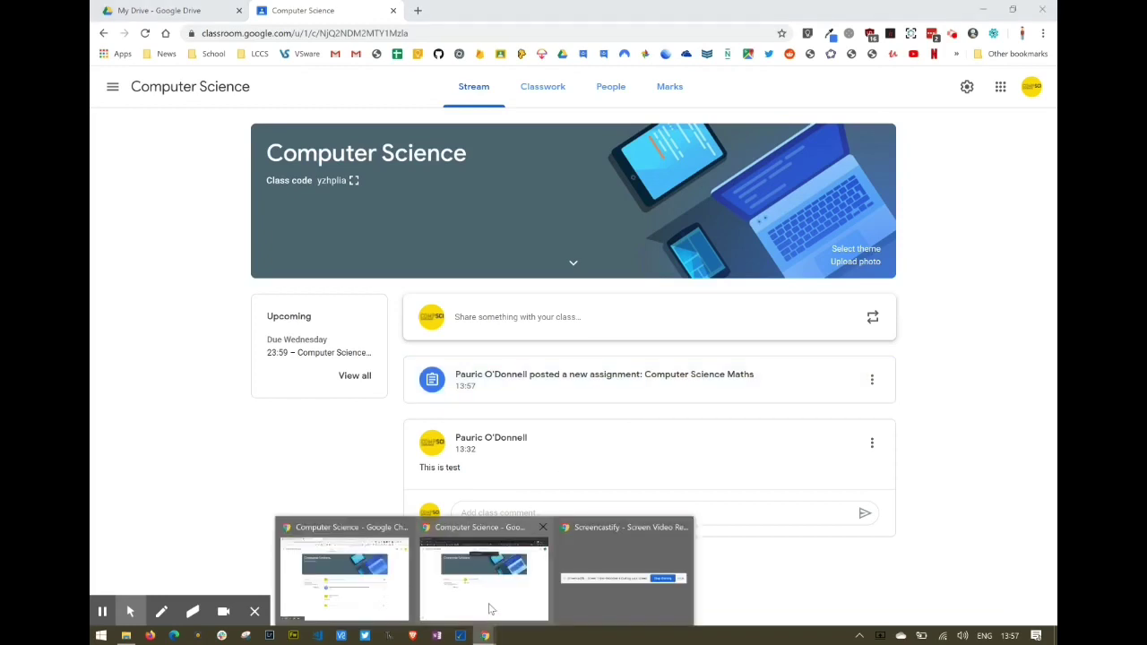
{"action": "left_click", "coordinate": [490, 610]}
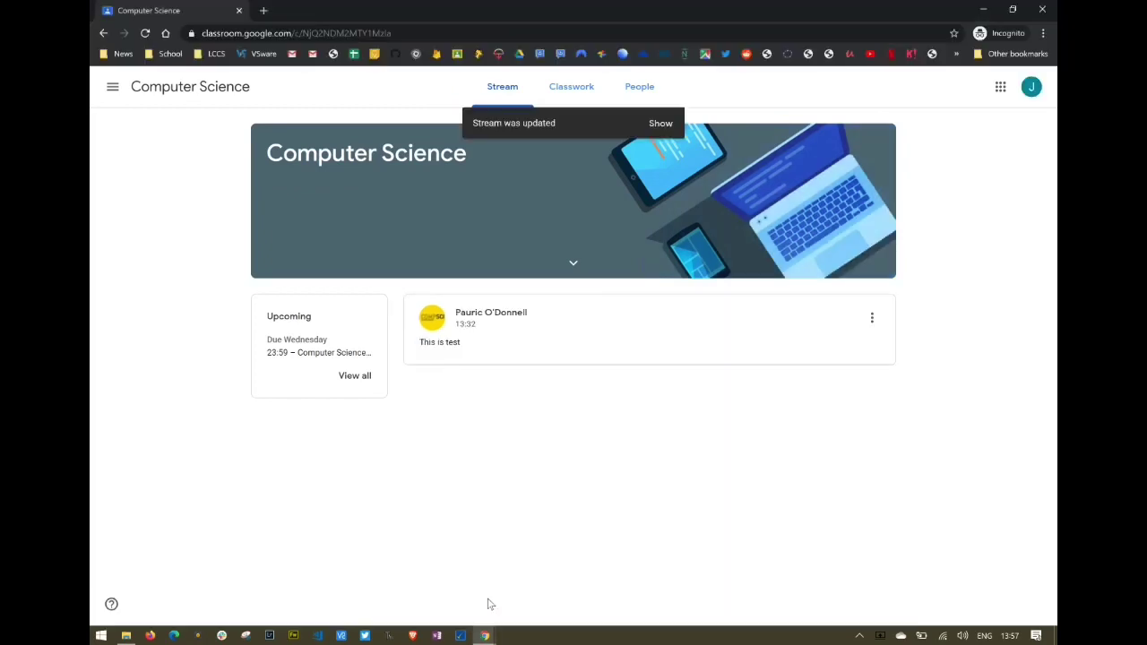
{"action": "left_click", "coordinate": [660, 124]}
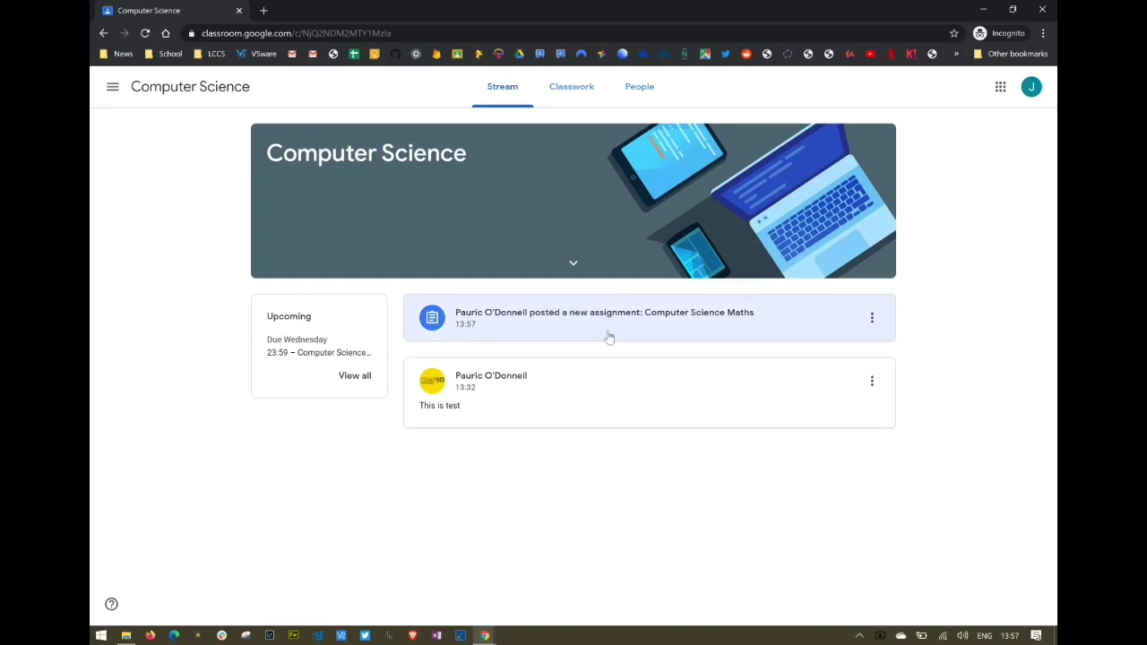
{"action": "left_click", "coordinate": [582, 100]}
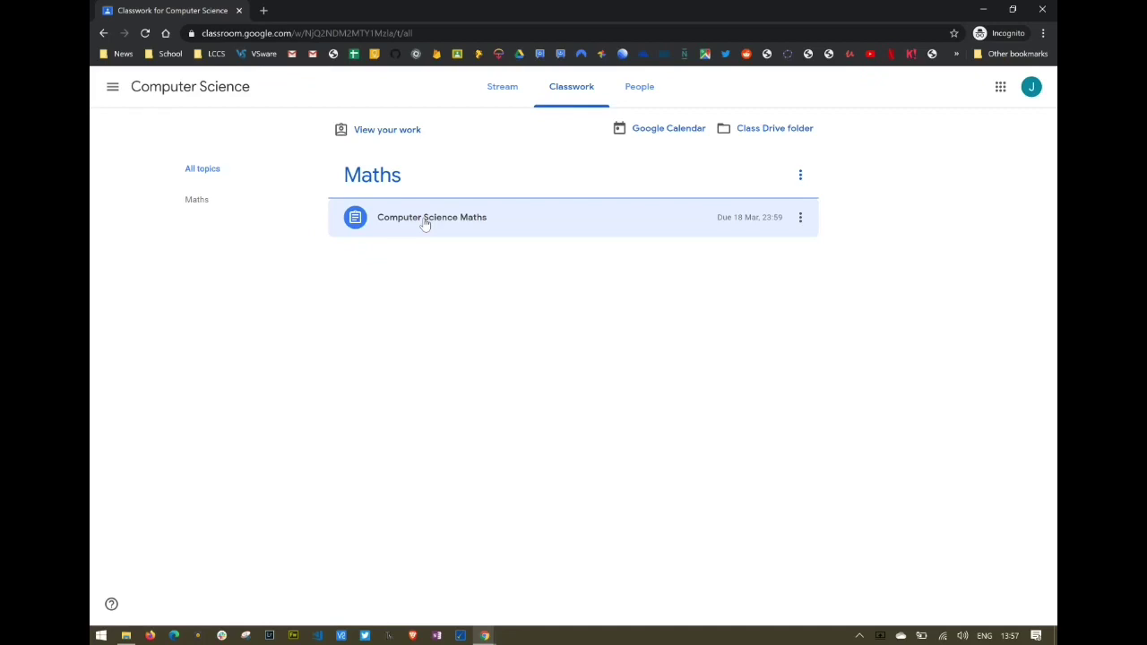
{"action": "left_click", "coordinate": [426, 223]}
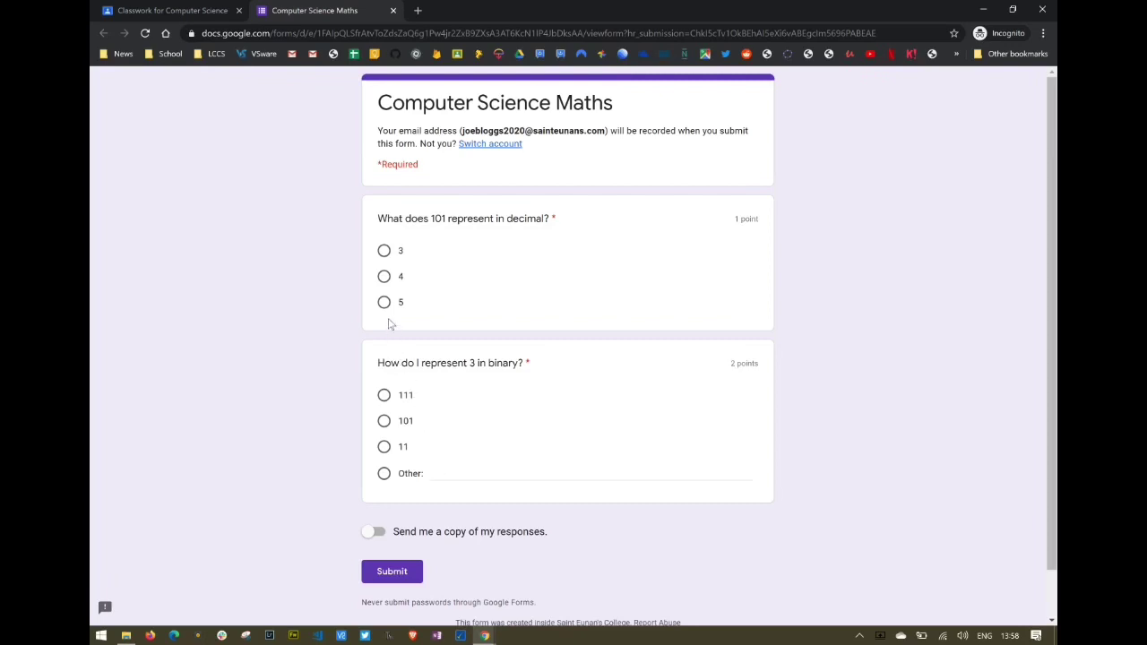
Answer 4 for the decimal question, submit the quiz, and view the 2/3 score
{"action": "left_click", "coordinate": [385, 278]}
{"action": "left_click", "coordinate": [388, 574]}
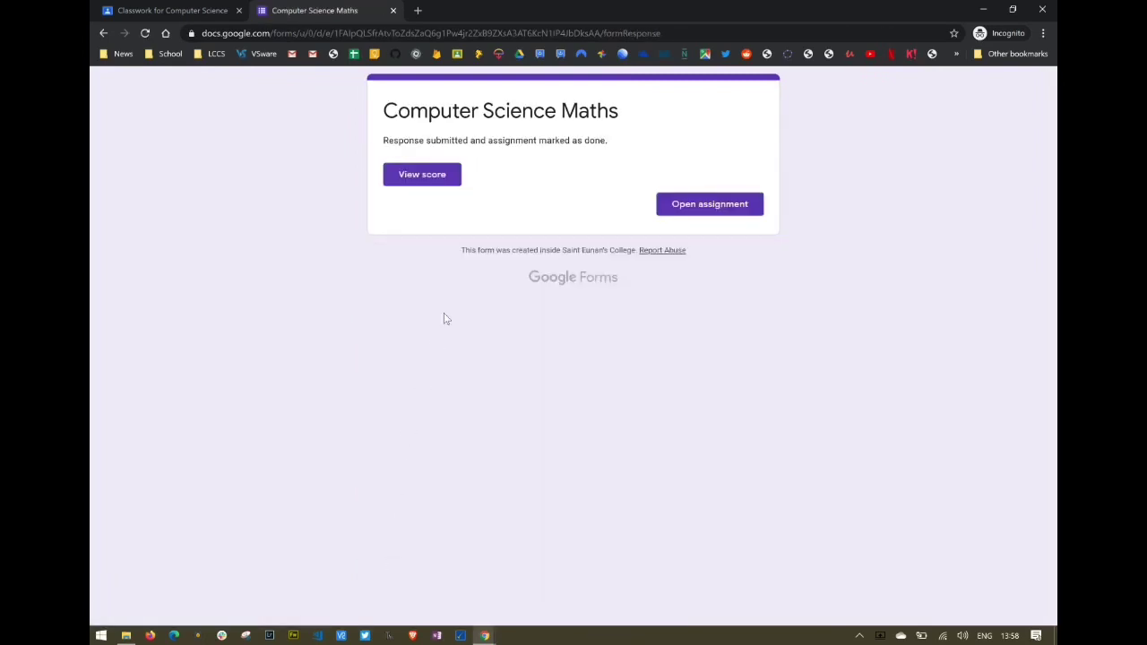
{"action": "left_click", "coordinate": [444, 184]}
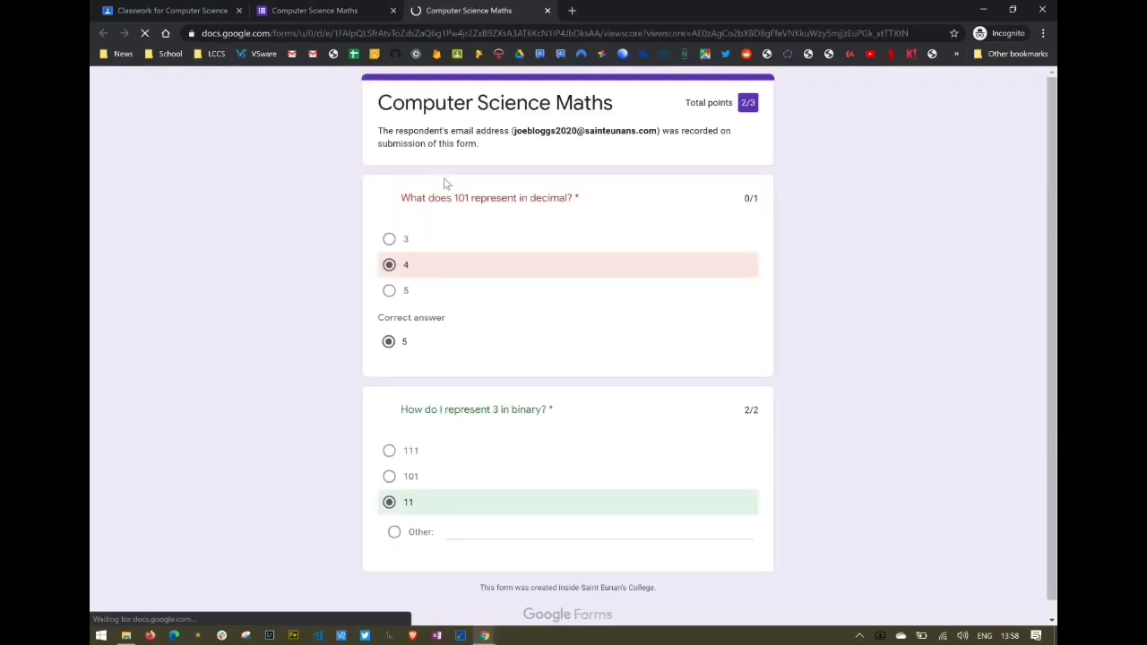